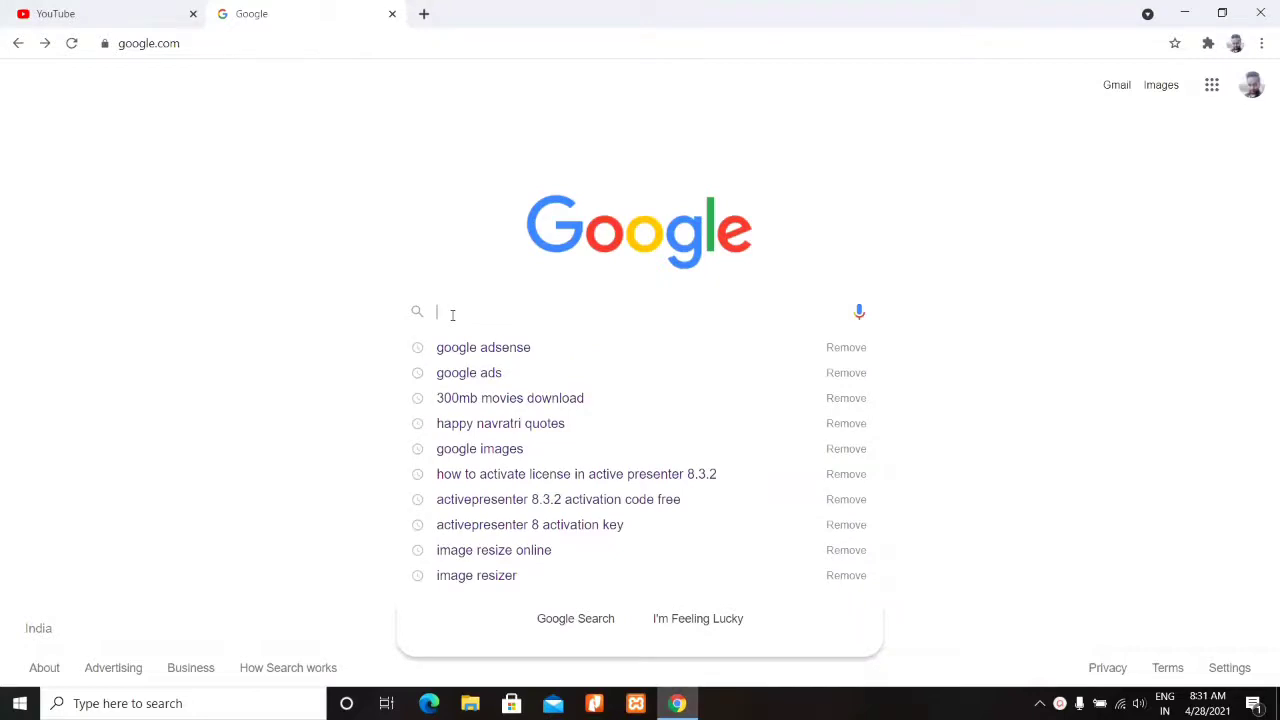
- Search the web for "google adsense", open the official Google AdSense site and go to its account sign-in
{"action": "type", "text": "google adsense"}
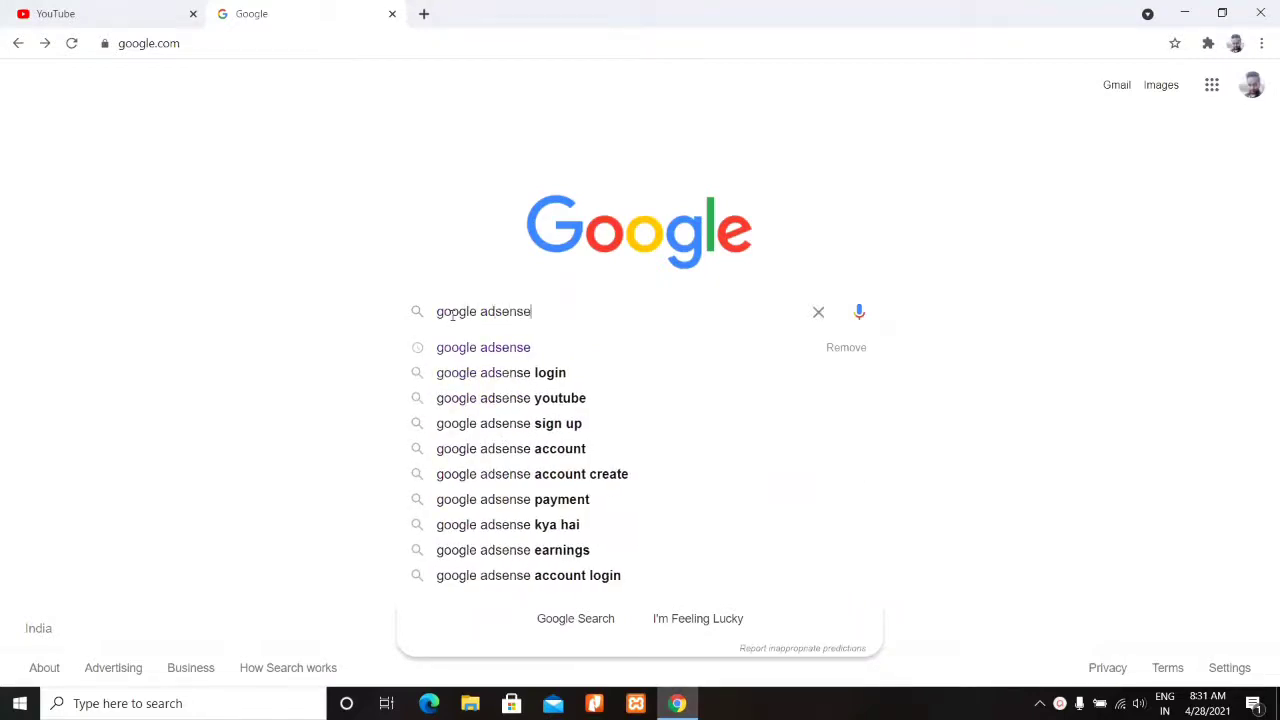
{"action": "key", "text": "Return"}
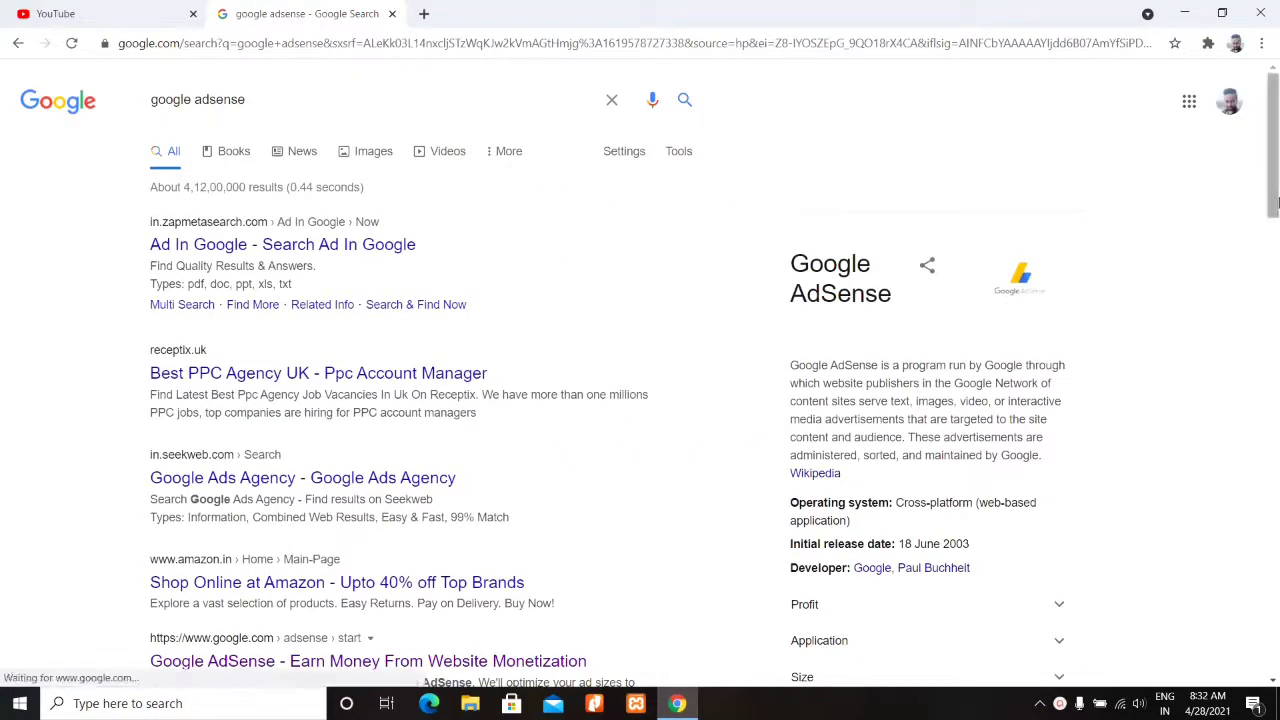
{"action": "scroll", "coordinate": [1174, 243], "scroll_direction": "down", "scroll_amount": 2}
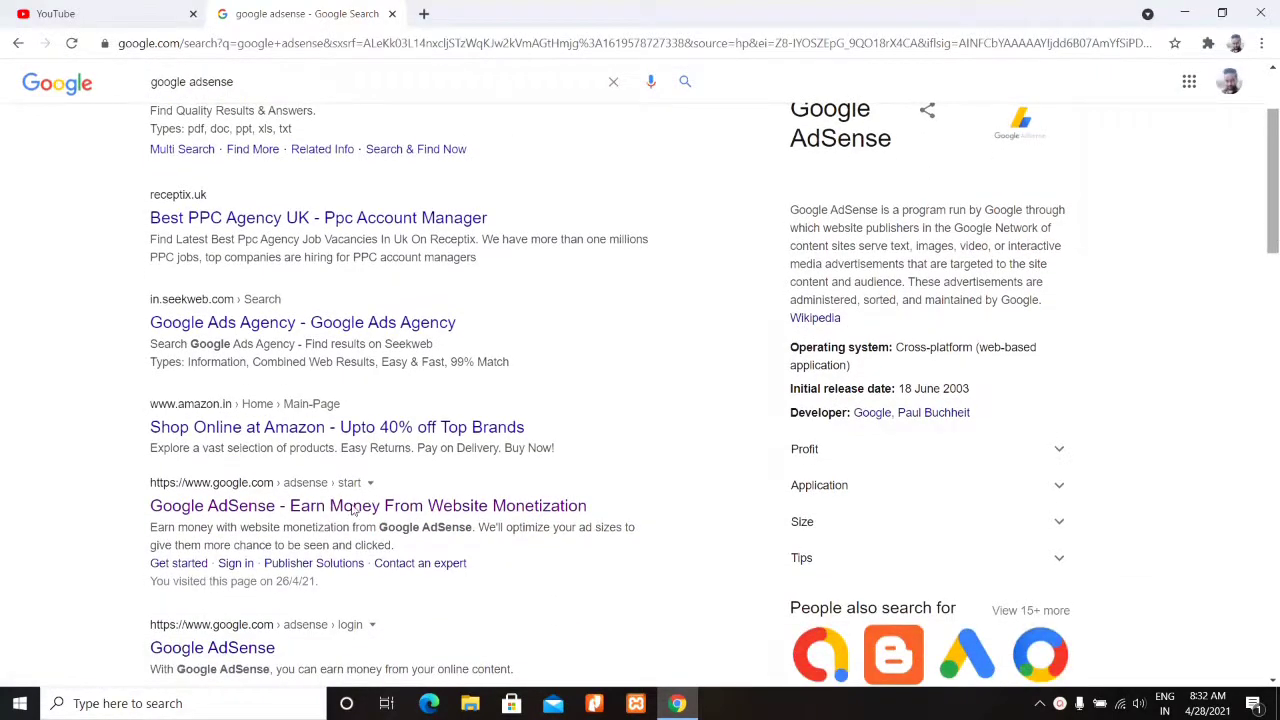
{"action": "left_click", "coordinate": [305, 508]}
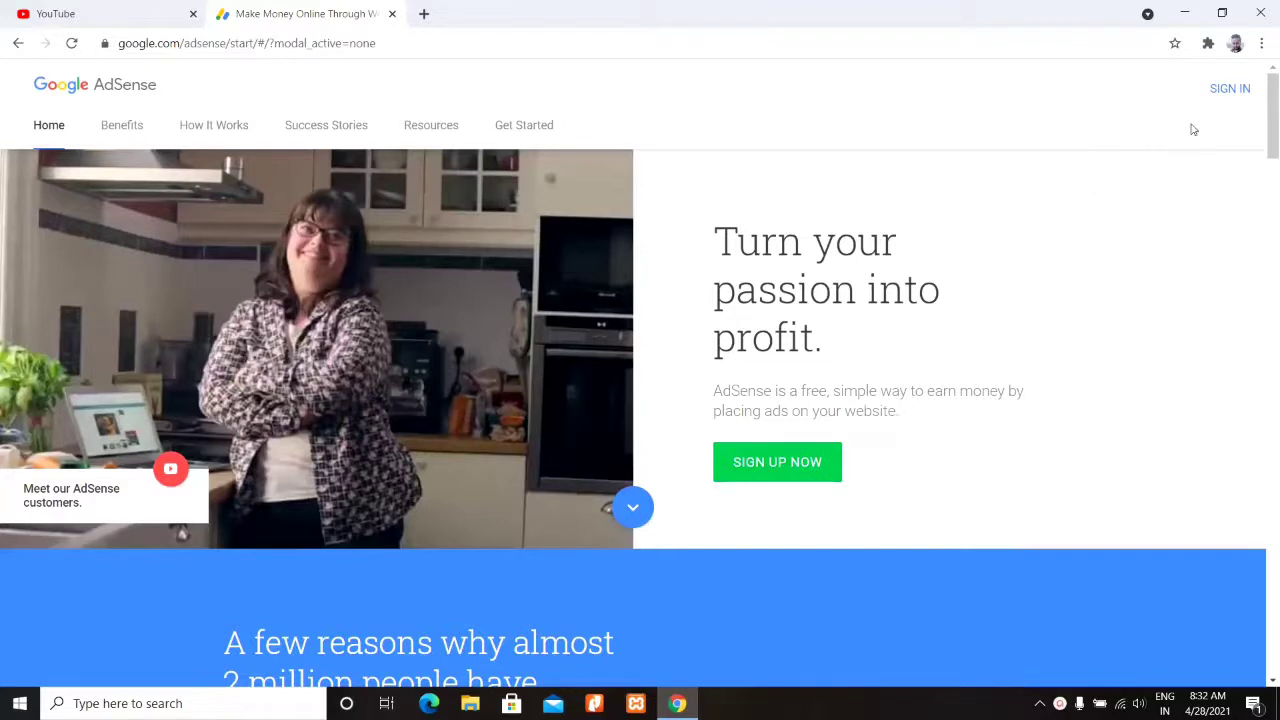
{"action": "left_click", "coordinate": [1225, 97]}
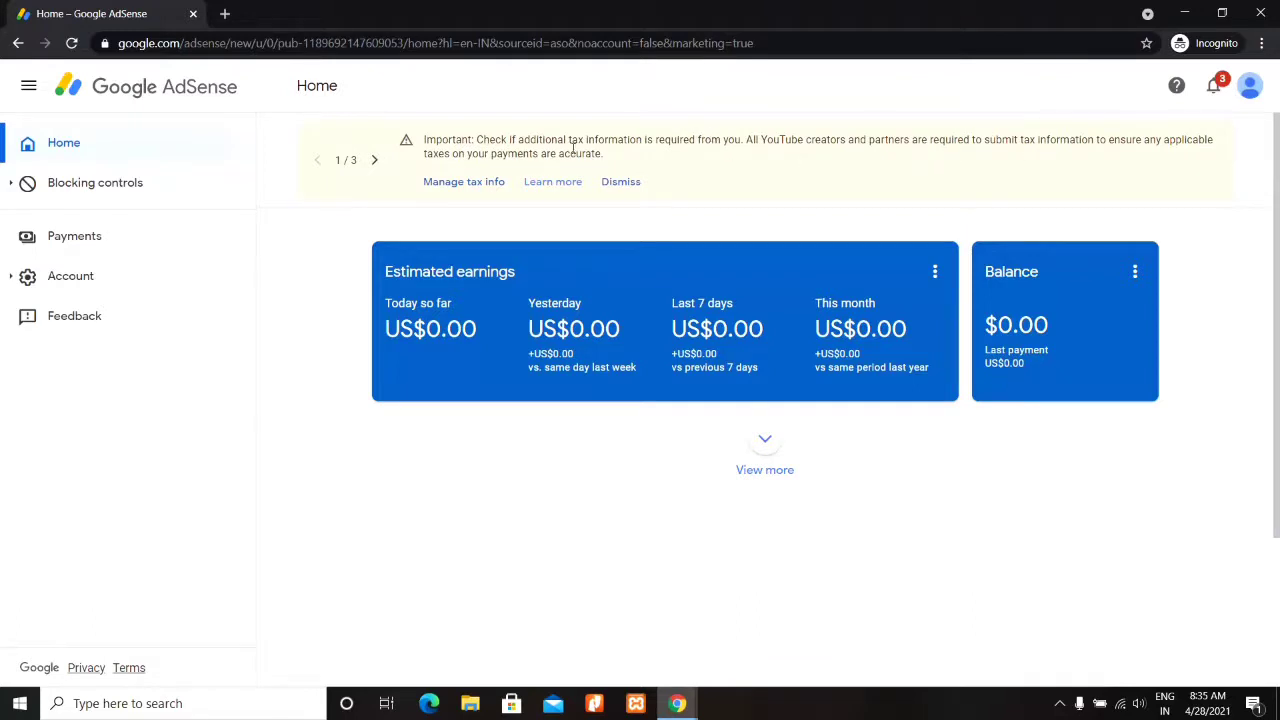
- Start adding United States tax info for an Individual account, answering No to being a US citizen or resident
{"action": "left_click", "coordinate": [460, 190]}
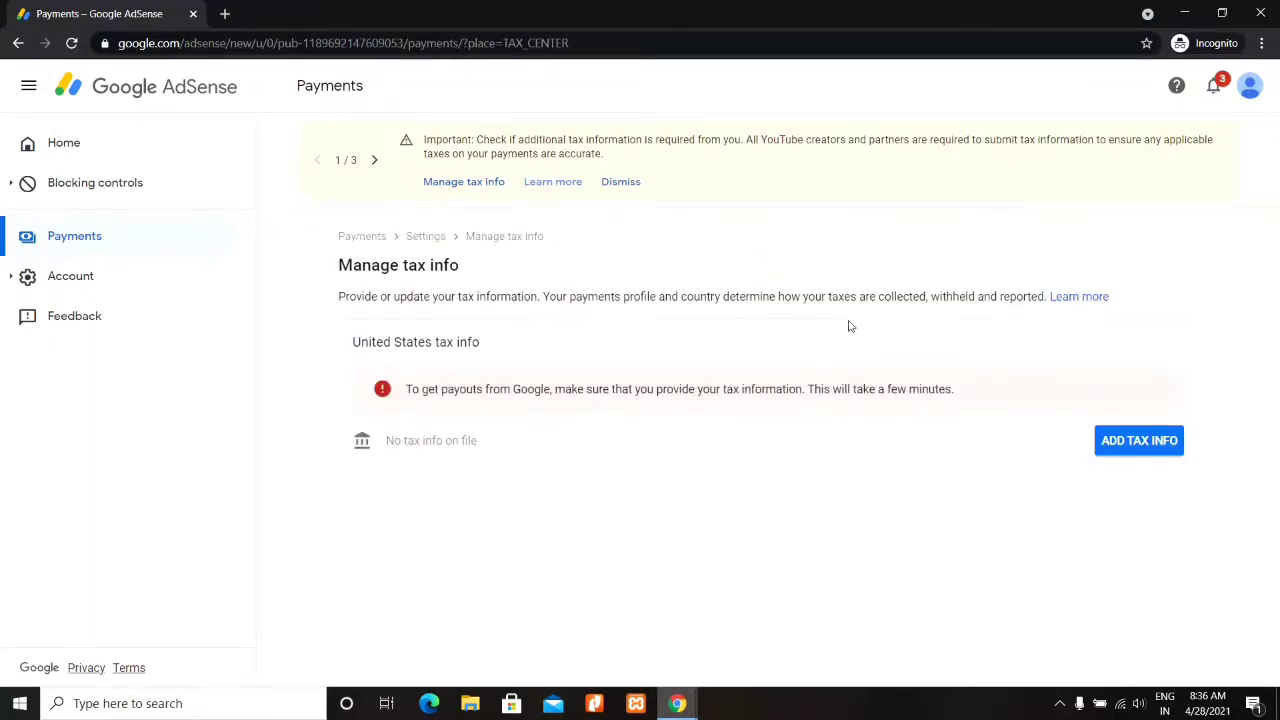
{"action": "left_click", "coordinate": [1125, 445]}
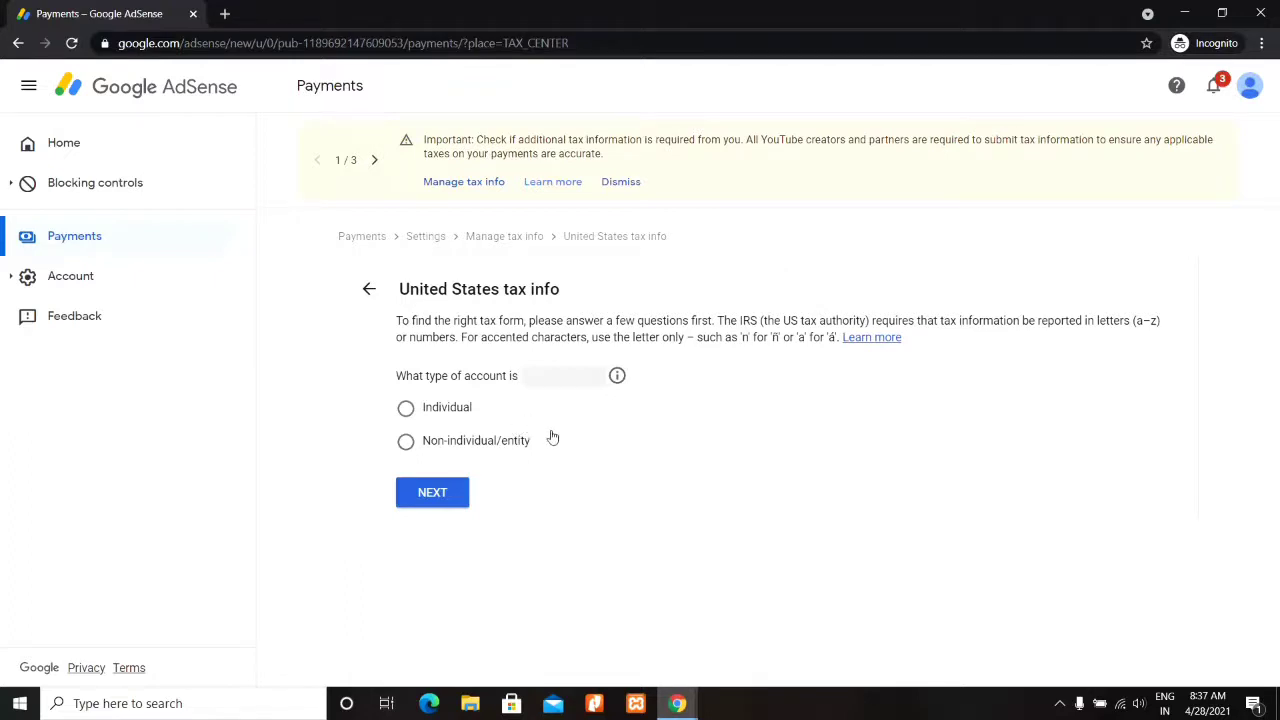
{"action": "left_click", "coordinate": [449, 499]}
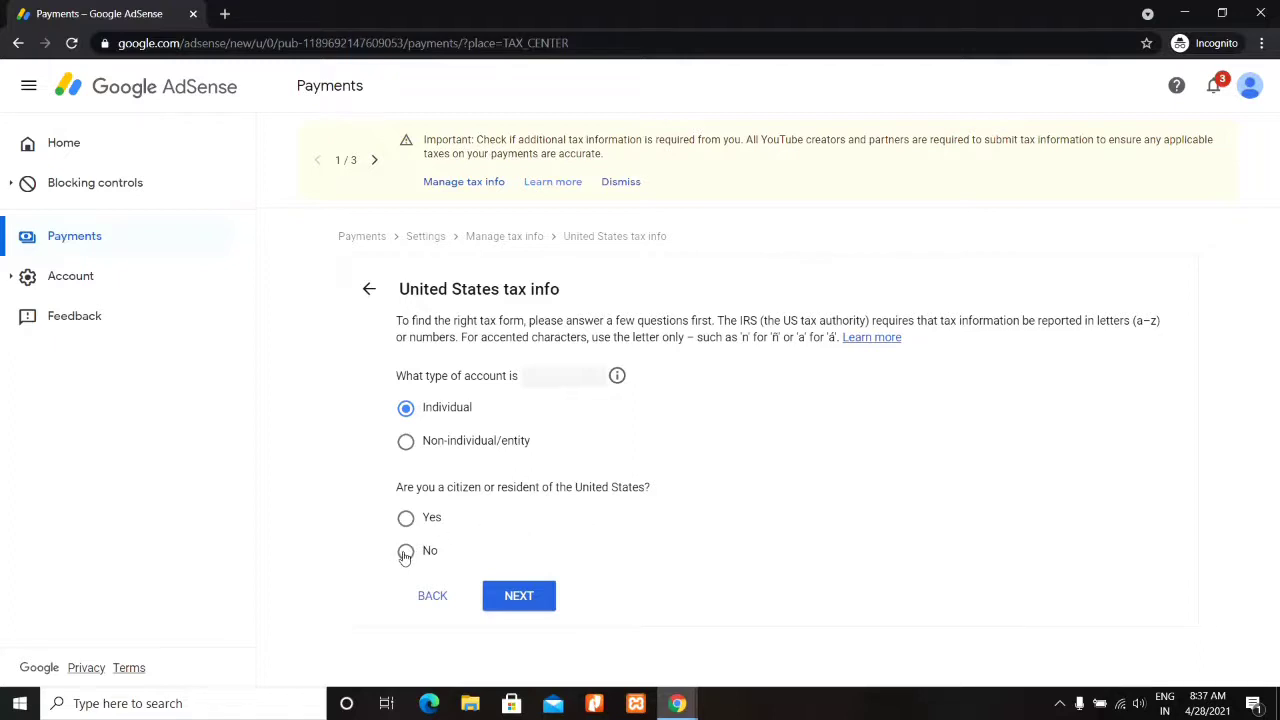
{"action": "left_click", "coordinate": [520, 596]}
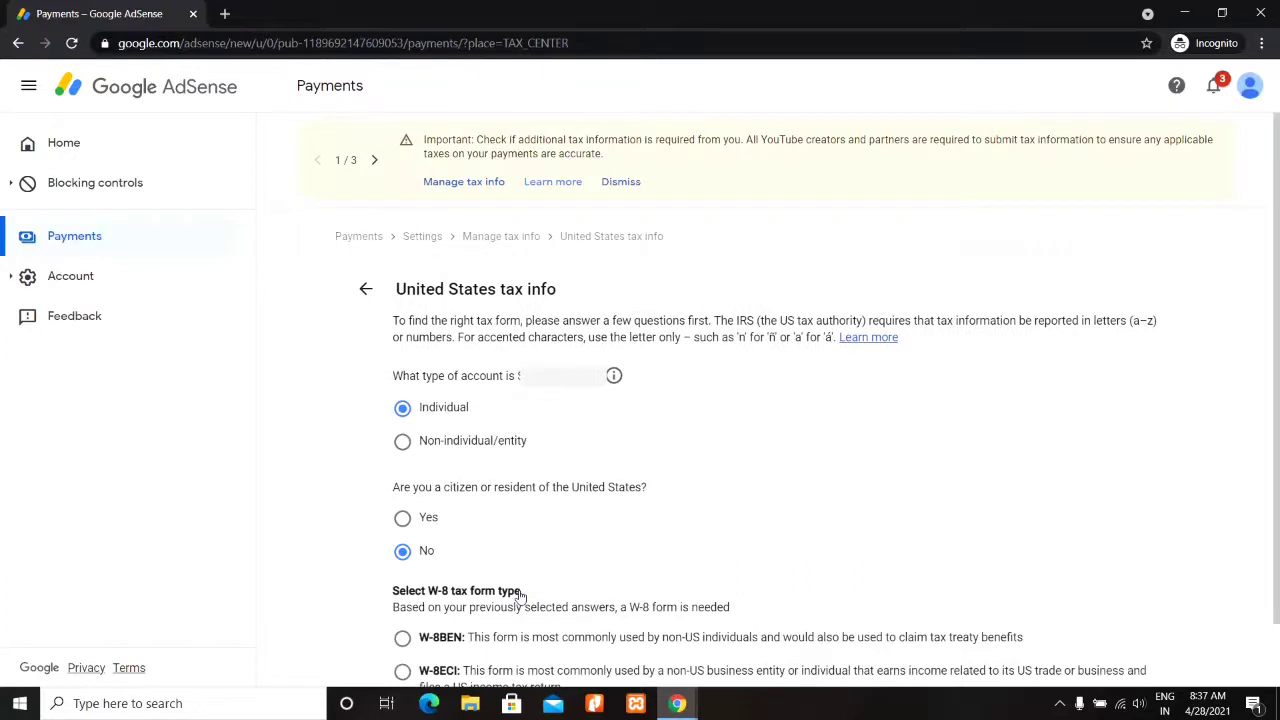
- Choose W-8BEN as the W-8 tax form type and start the form
{"action": "left_click_drag", "start_coordinate": [1278, 334], "coordinate": [1278, 460]}
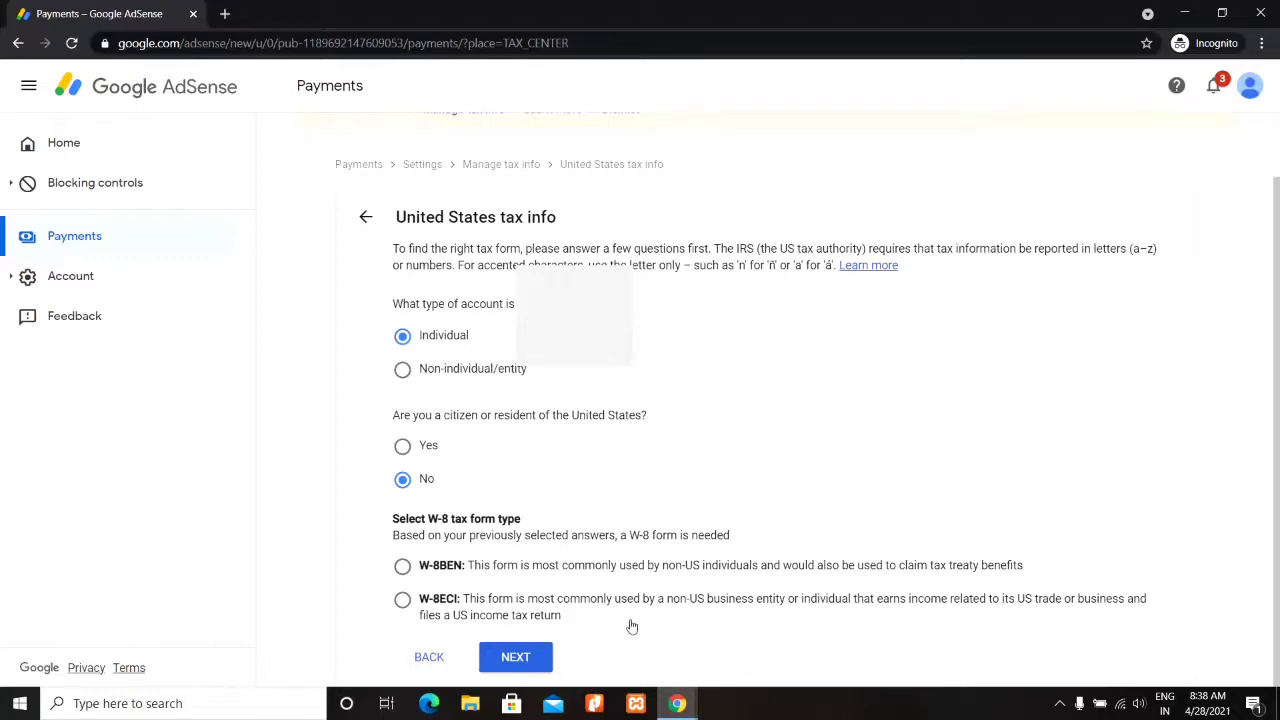
{"action": "left_click", "coordinate": [403, 569]}
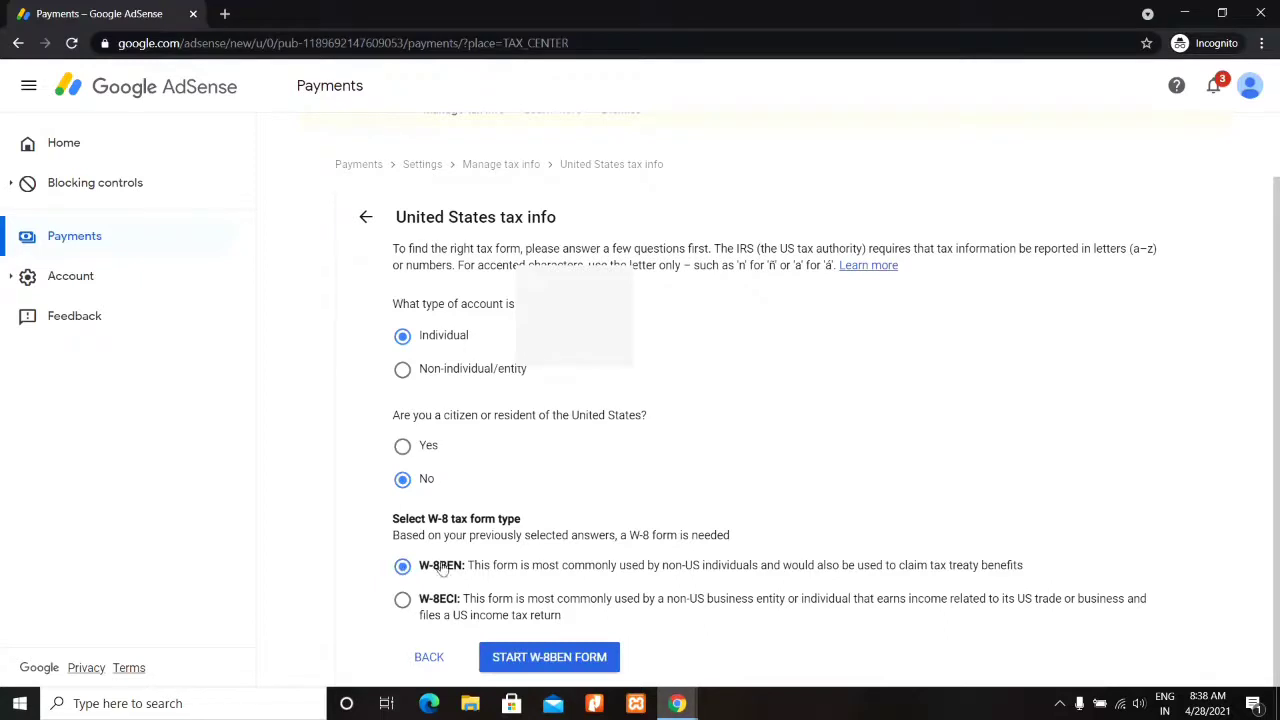
{"action": "left_click", "coordinate": [549, 660]}
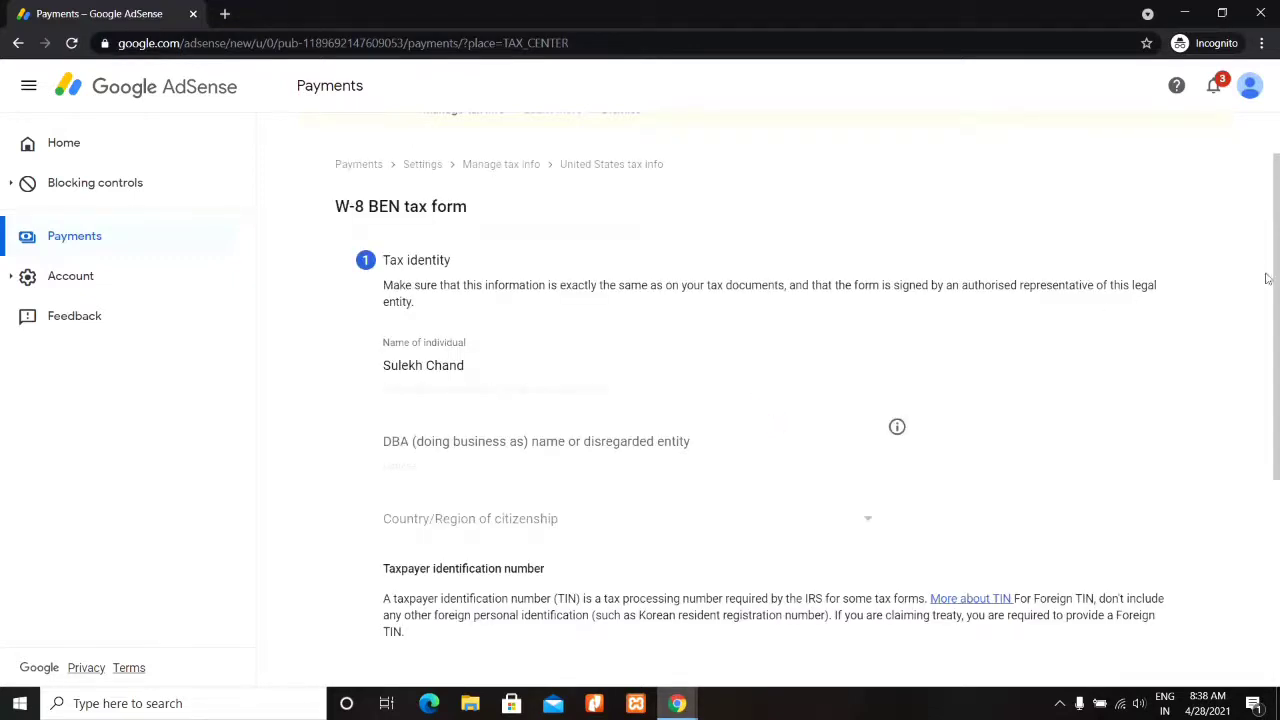
- Set the country/region of citizenship to India in the Tax identity section
{"action": "left_click_drag", "start_coordinate": [1277, 265], "coordinate": [1224, 318]}
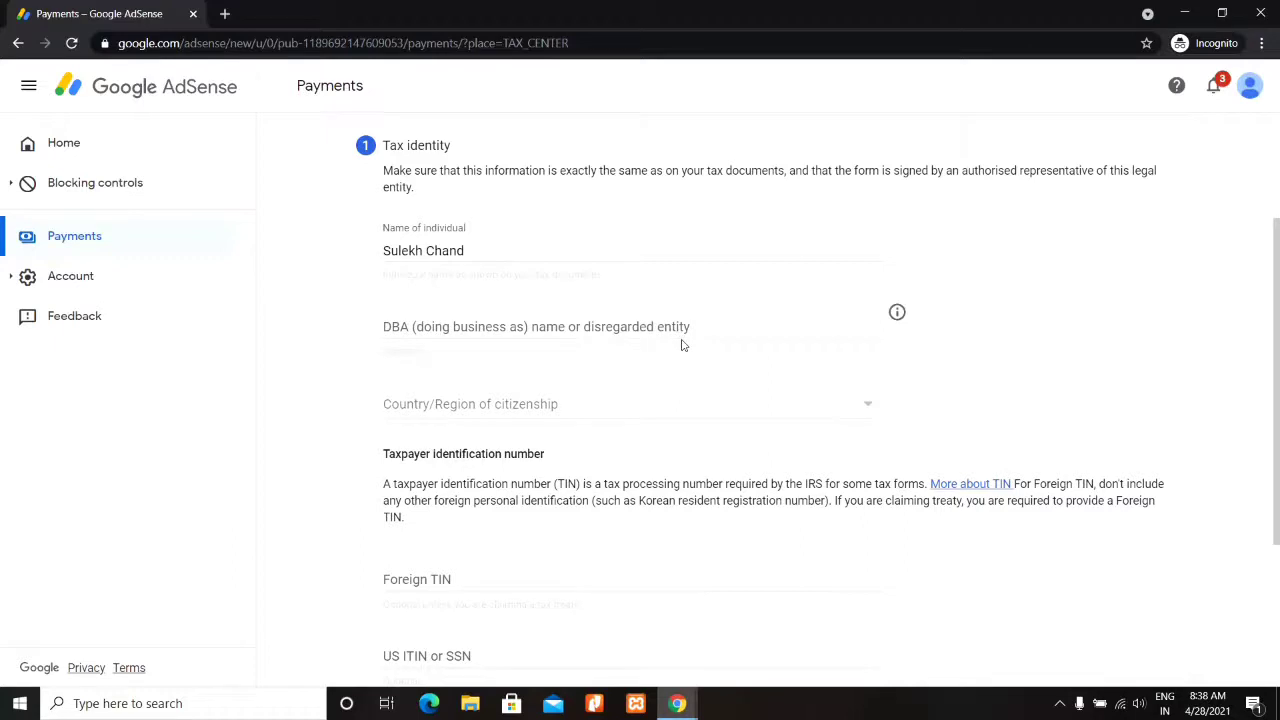
{"action": "left_click", "coordinate": [631, 414]}
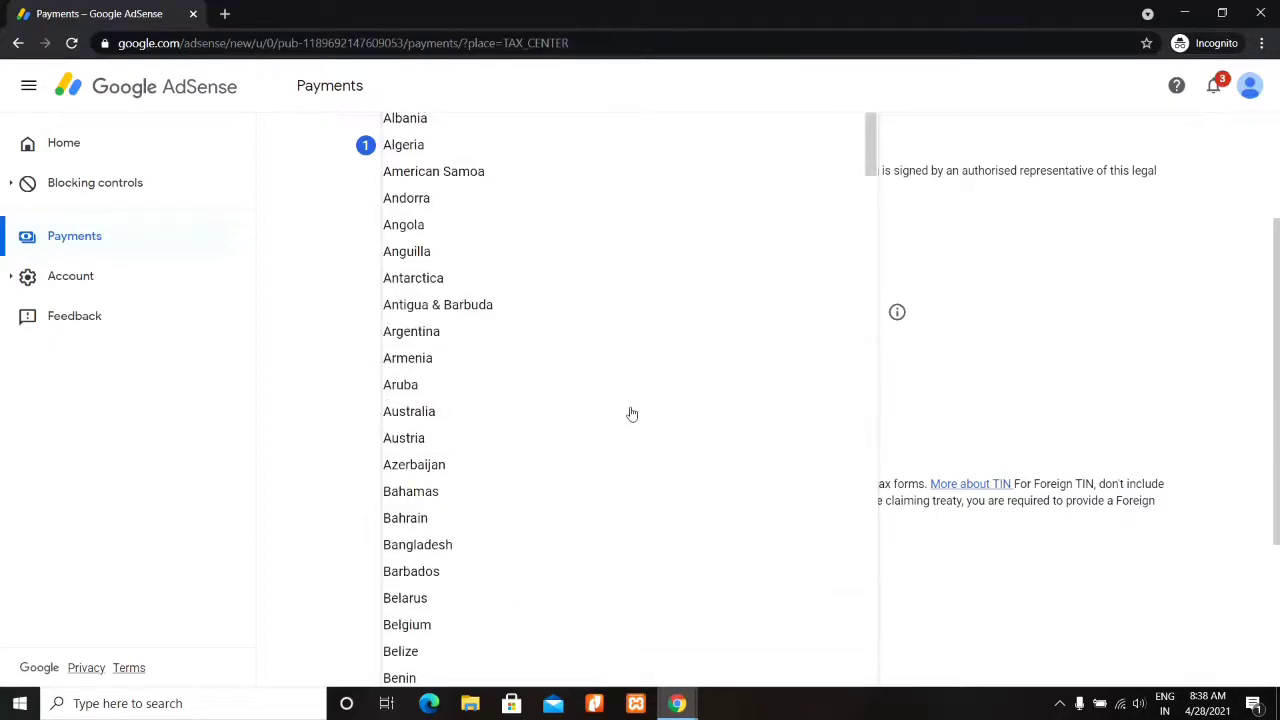
{"action": "scroll", "coordinate": [631, 414], "scroll_direction": "down", "scroll_amount": 20}
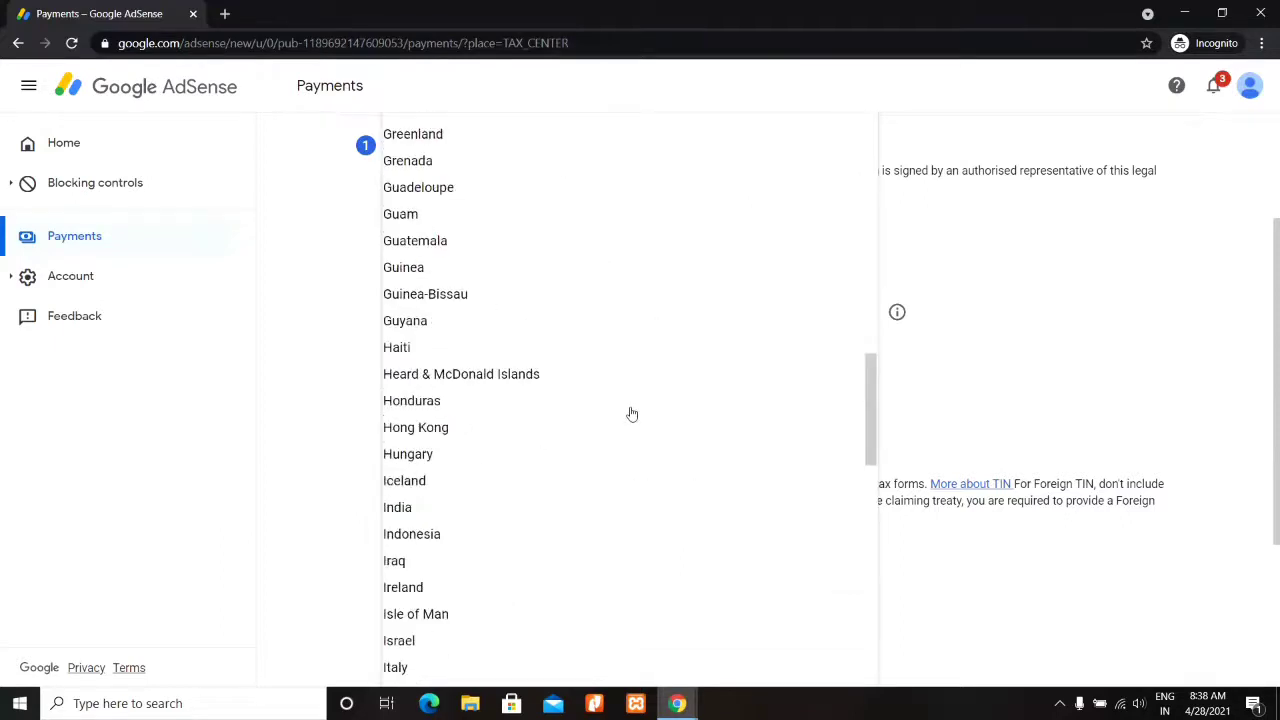
{"action": "left_click", "coordinate": [450, 517]}
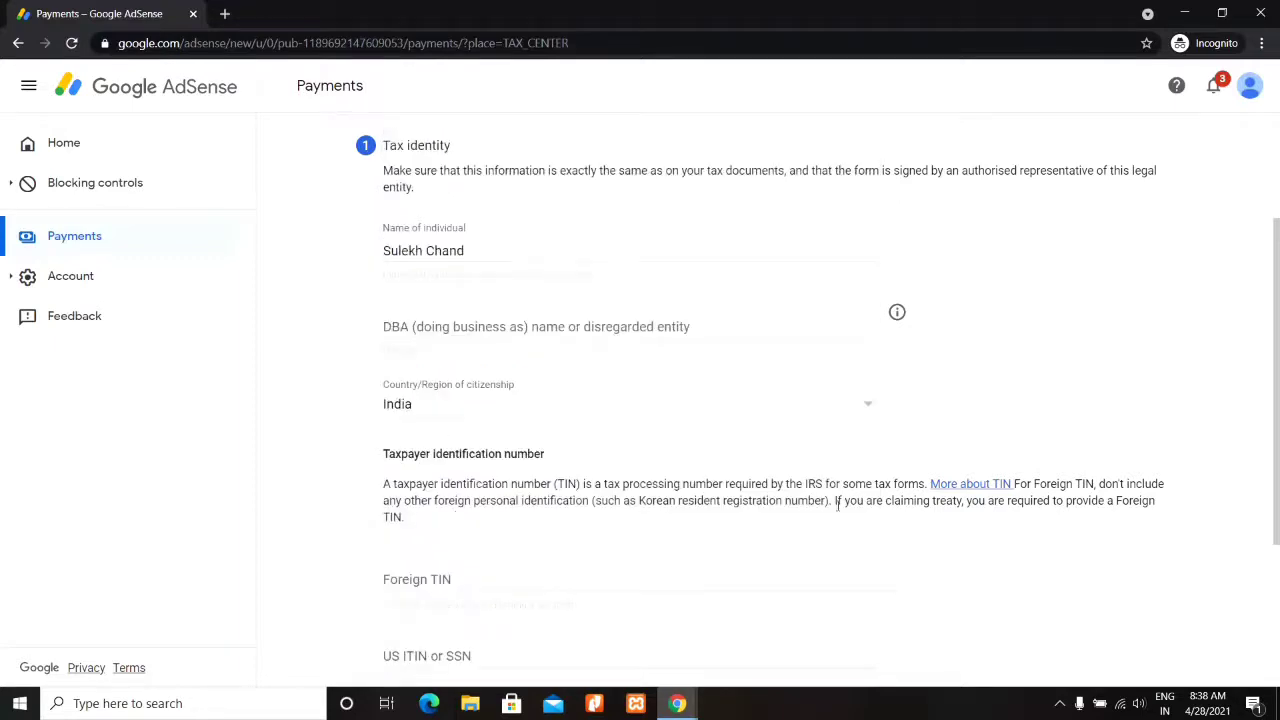
- Paste the taxpayer's number into the Foreign TIN field and continue to the Address section
{"action": "left_click_drag", "start_coordinate": [1278, 285], "coordinate": [1278, 347]}
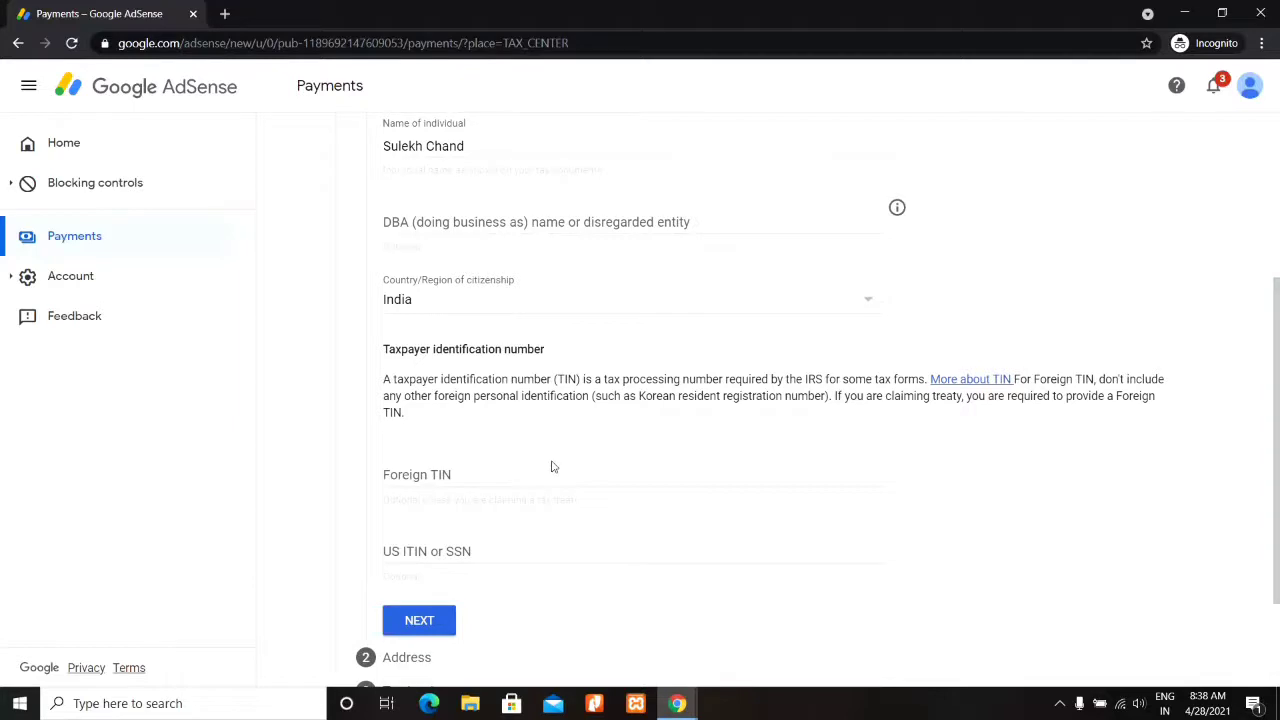
{"action": "left_click", "coordinate": [500, 474]}
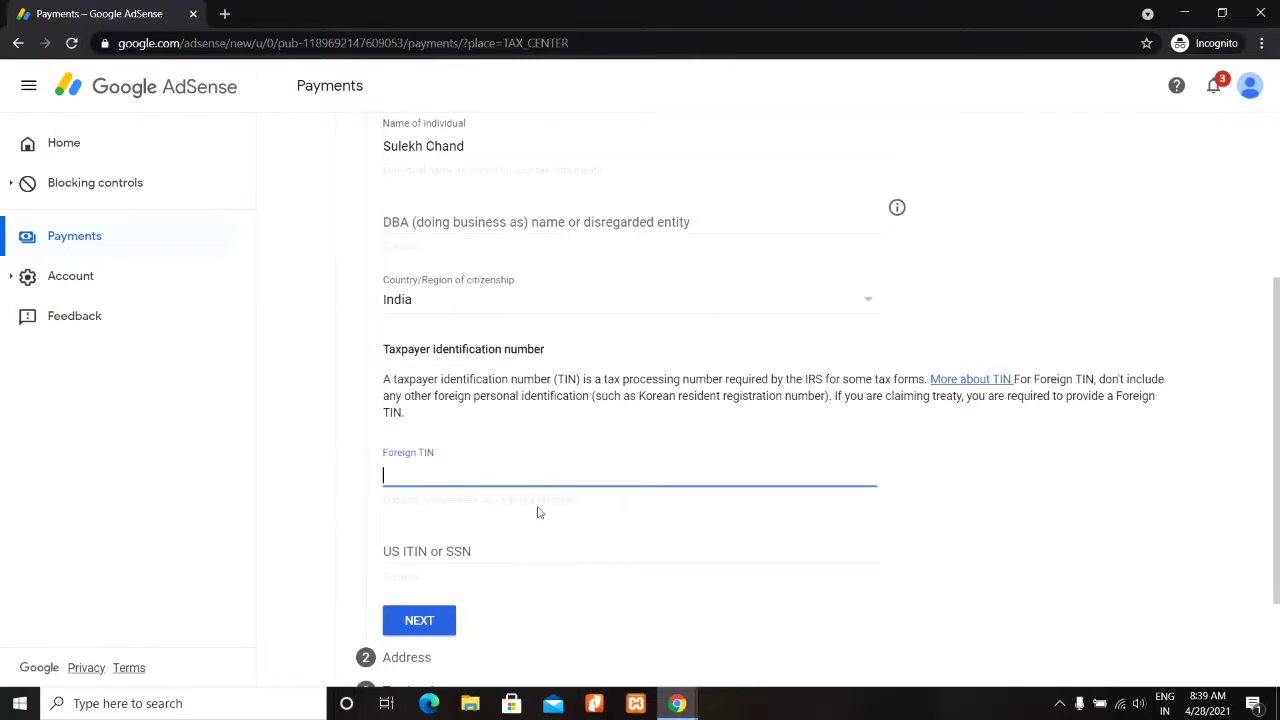
{"action": "key", "text": "ctrl+v"}
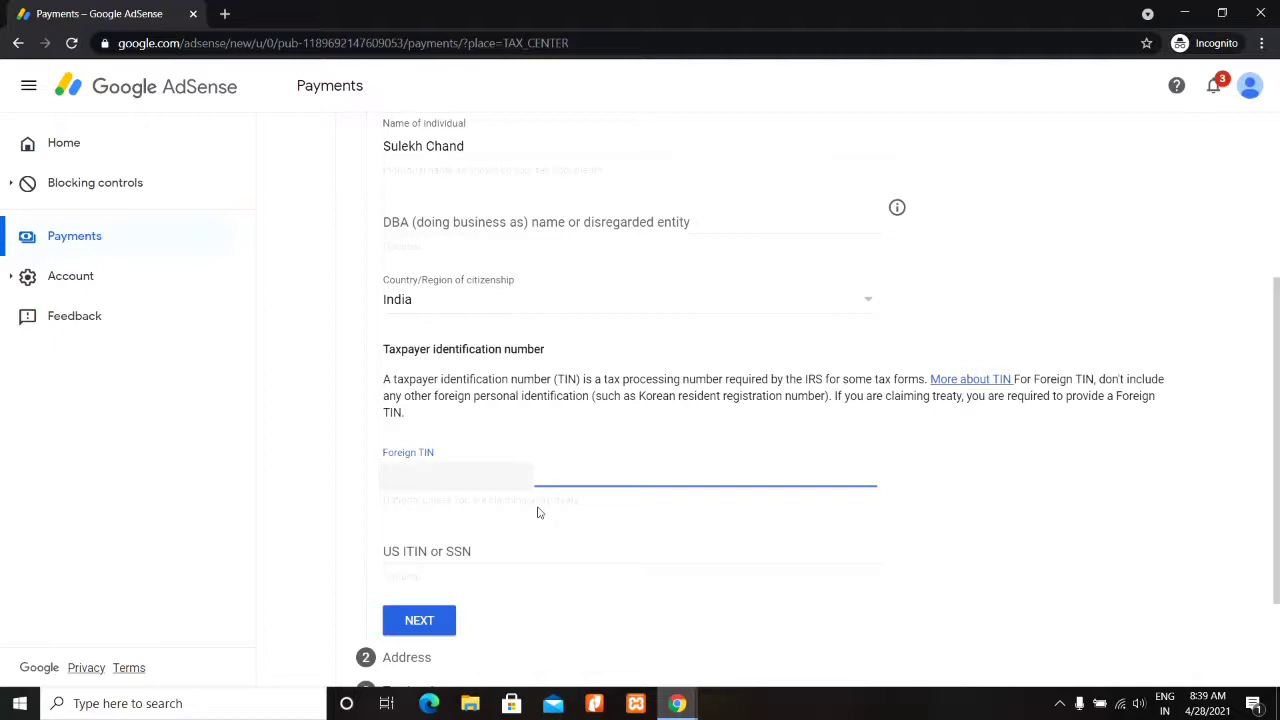
{"action": "left_click", "coordinate": [420, 621]}
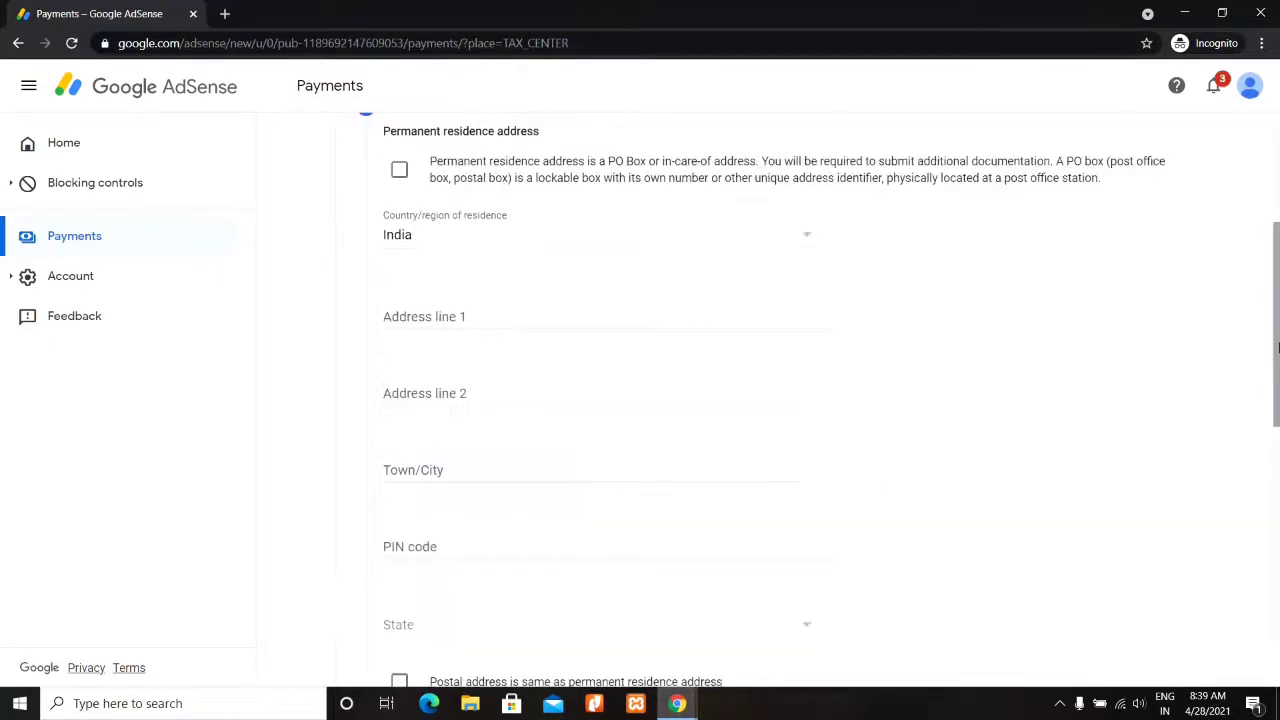
- Mark the postal address as same as the permanent residence address, and the permanent residence as a PO Box or in-care-of address
{"action": "left_click_drag", "start_coordinate": [1278, 346], "coordinate": [1278, 373]}
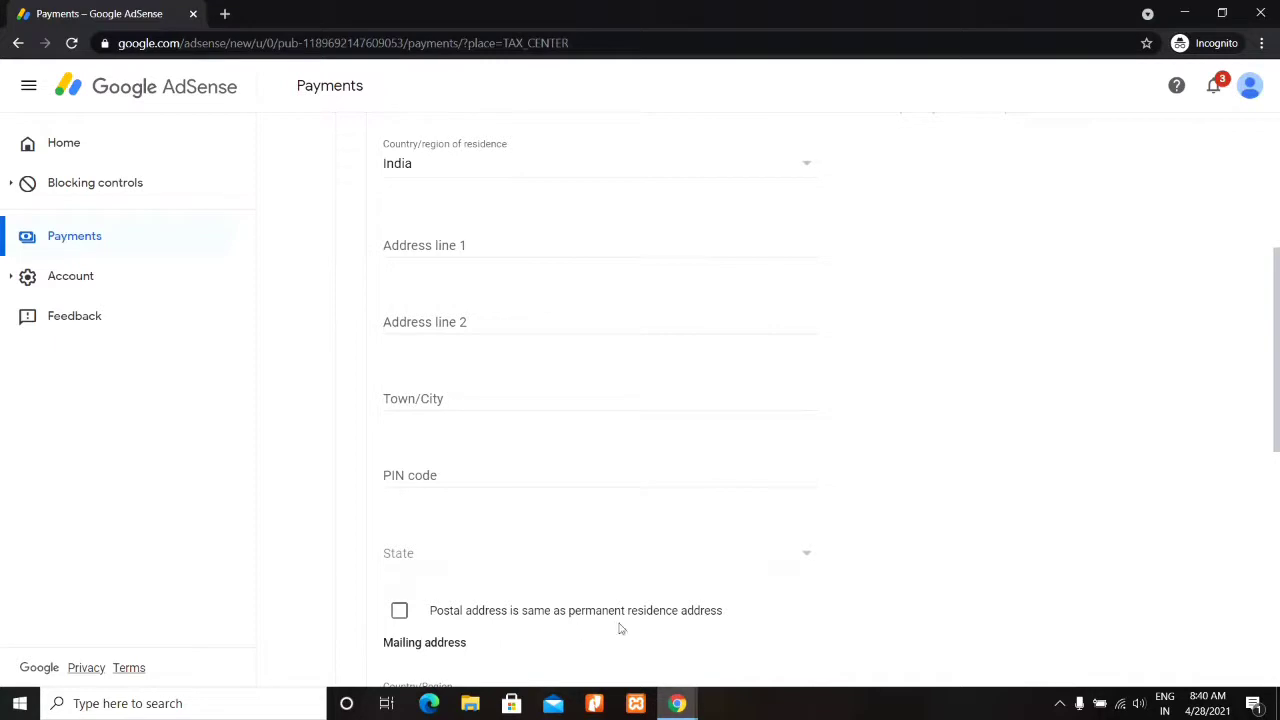
{"action": "left_click", "coordinate": [400, 613]}
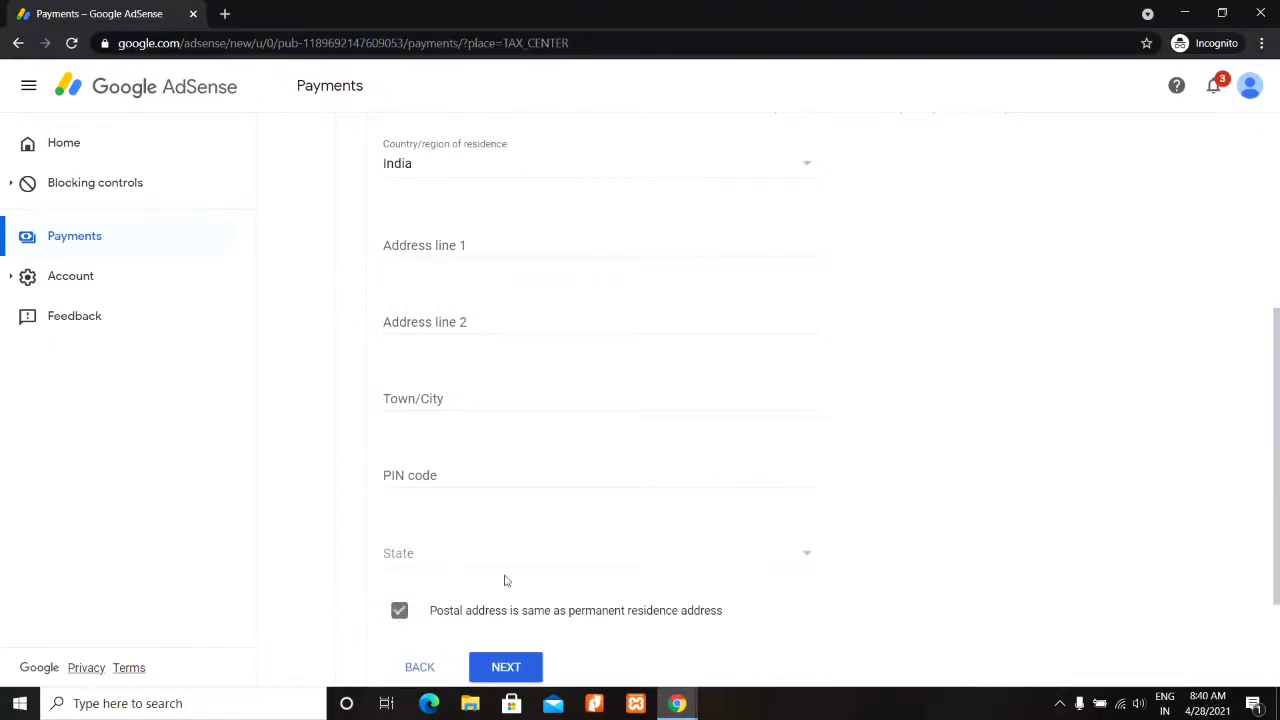
{"action": "scroll", "coordinate": [506, 580], "scroll_direction": "up", "scroll_amount": 1}
{"action": "left_click_drag", "start_coordinate": [1278, 357], "coordinate": [1278, 364]}
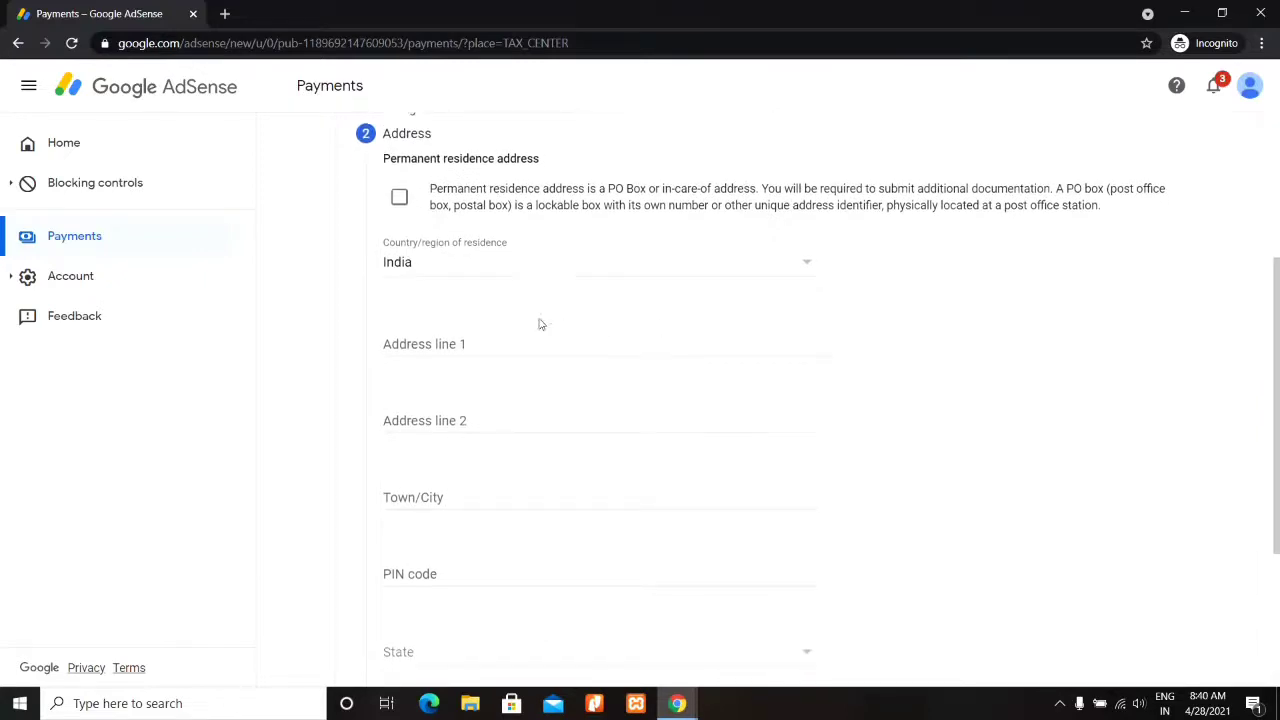
{"action": "left_click", "coordinate": [399, 202]}
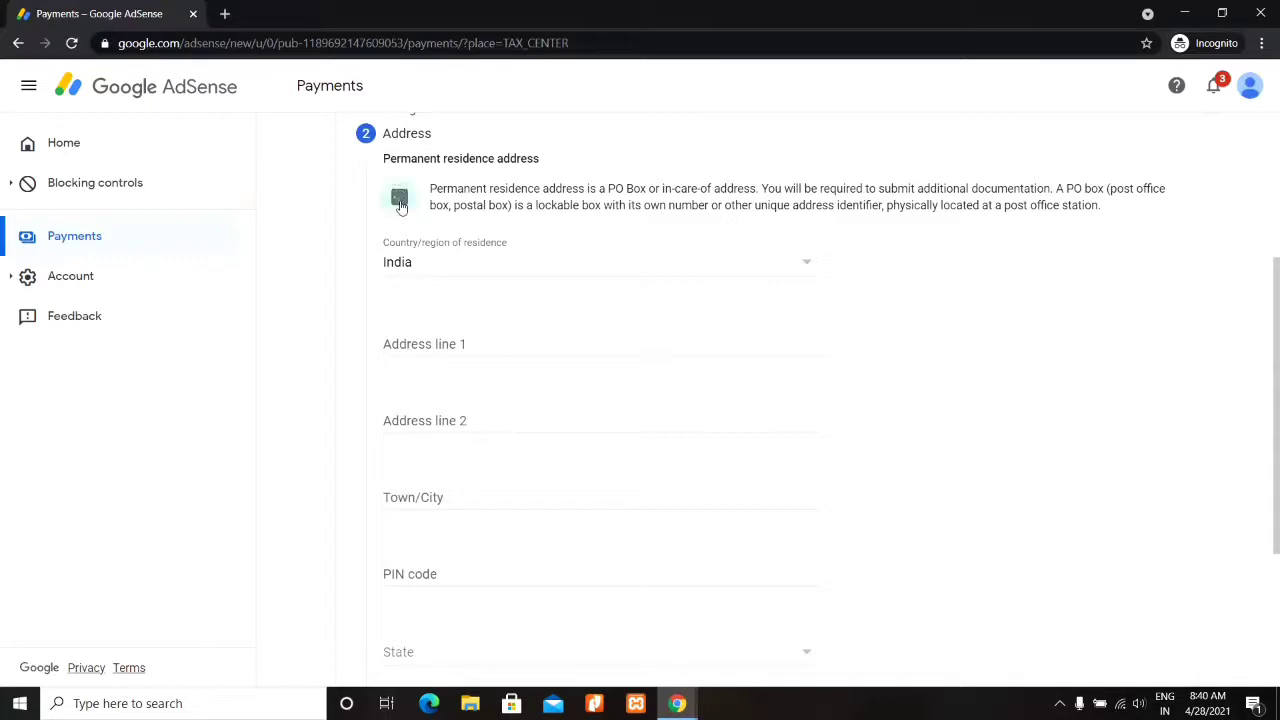
- Fill in the permanent residence's first address line, town/city and postal PIN code
{"action": "left_click", "coordinate": [437, 352]}
{"action": "type", "text": "H"}
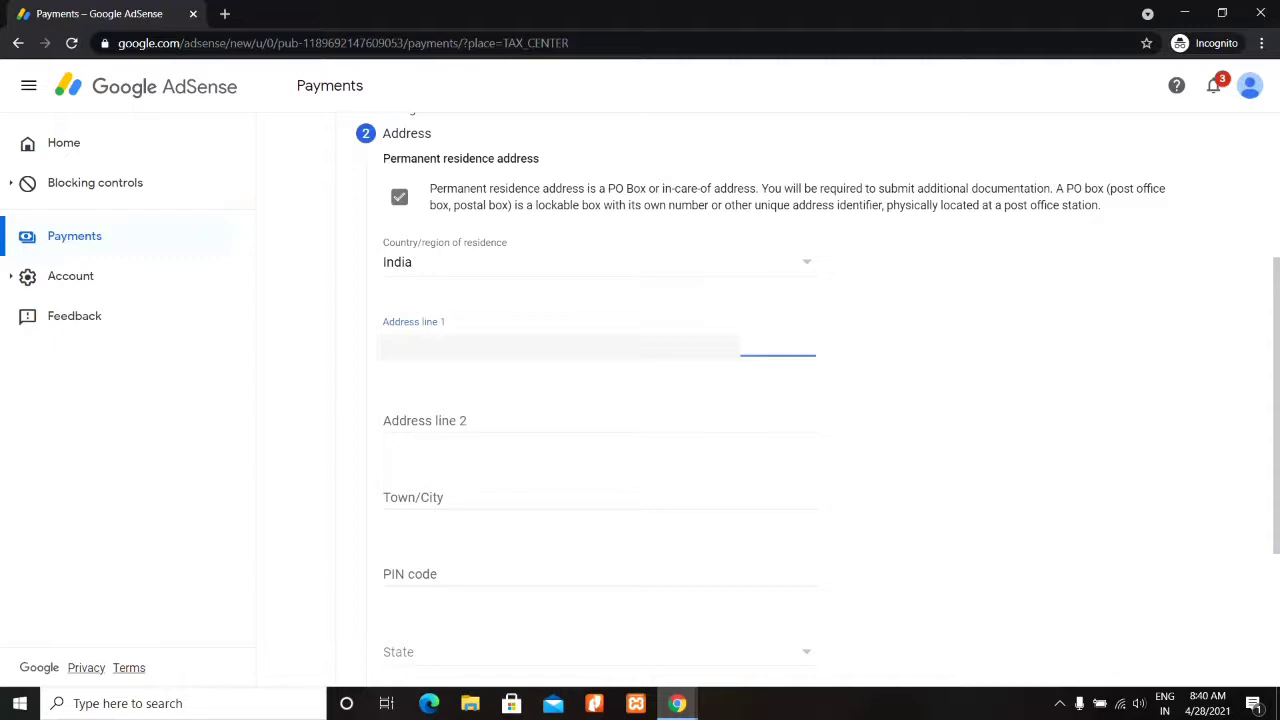
{"action": "left_click", "coordinate": [467, 489]}
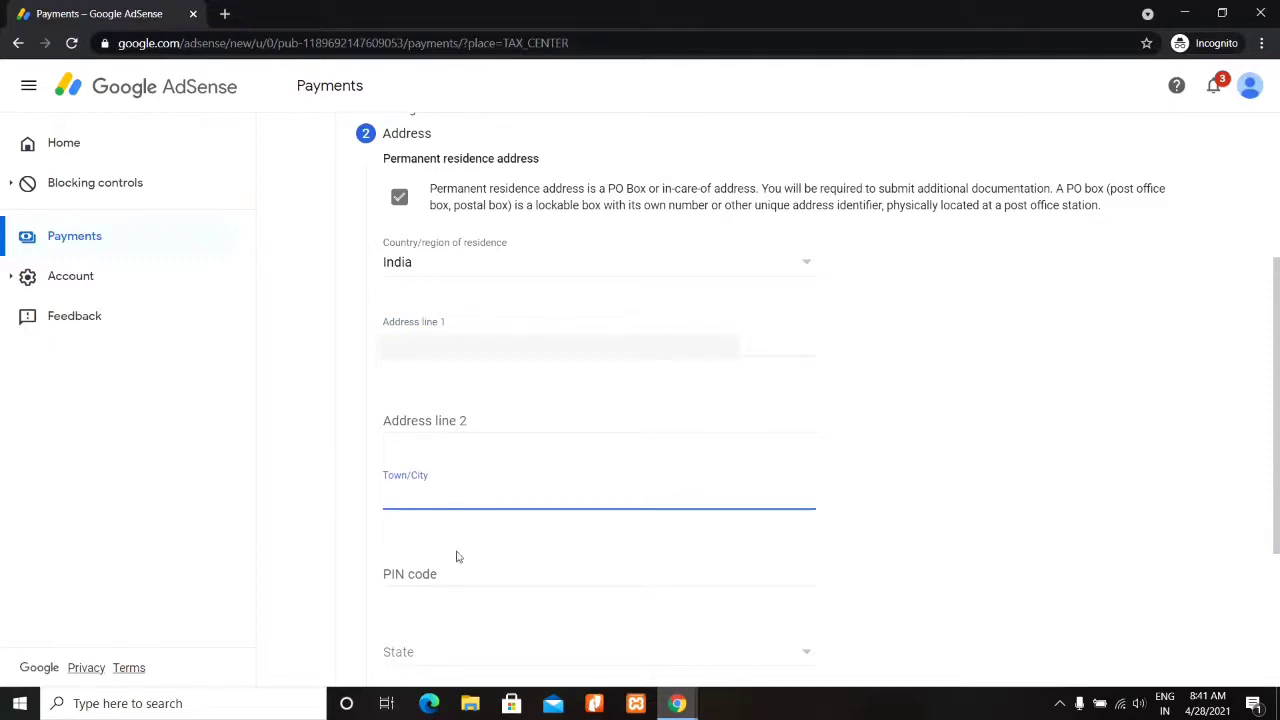
{"action": "key", "text": "Tab"}
{"action": "scroll", "coordinate": [514, 514], "scroll_direction": "down", "scroll_amount": 1}
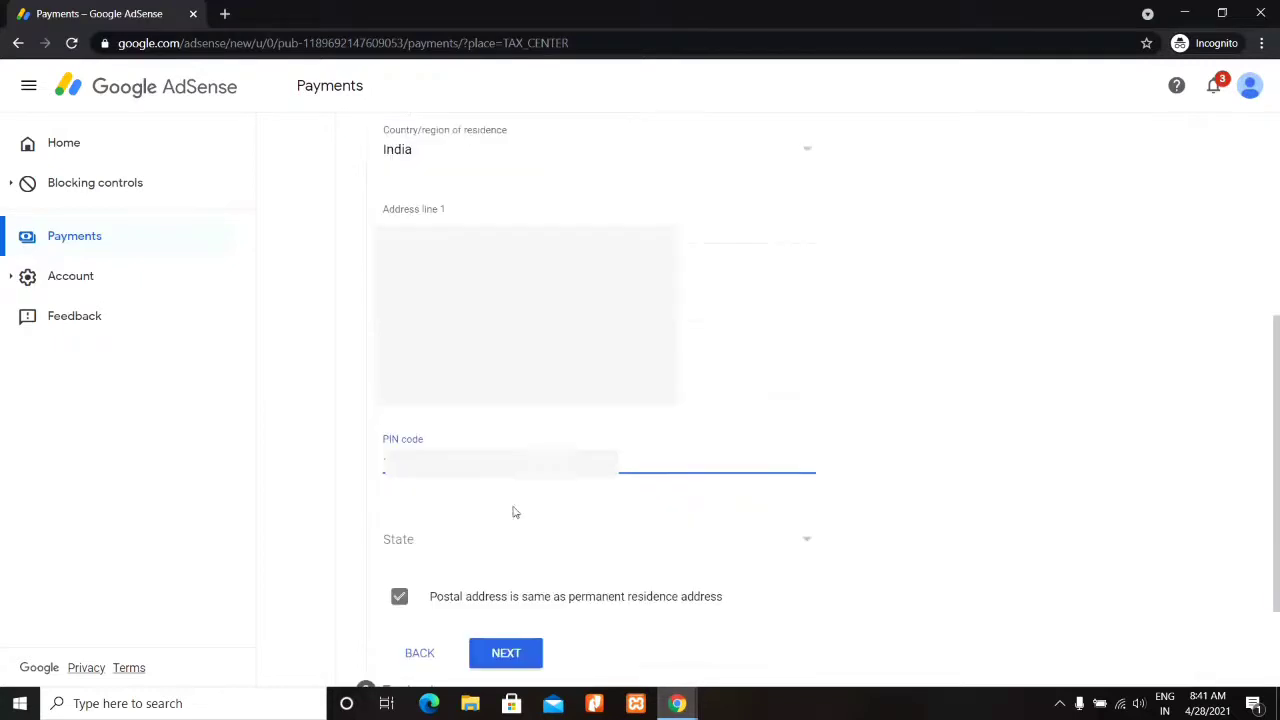
- Select the state of residence and continue to the Tax treaty section
{"action": "left_click", "coordinate": [503, 537]}
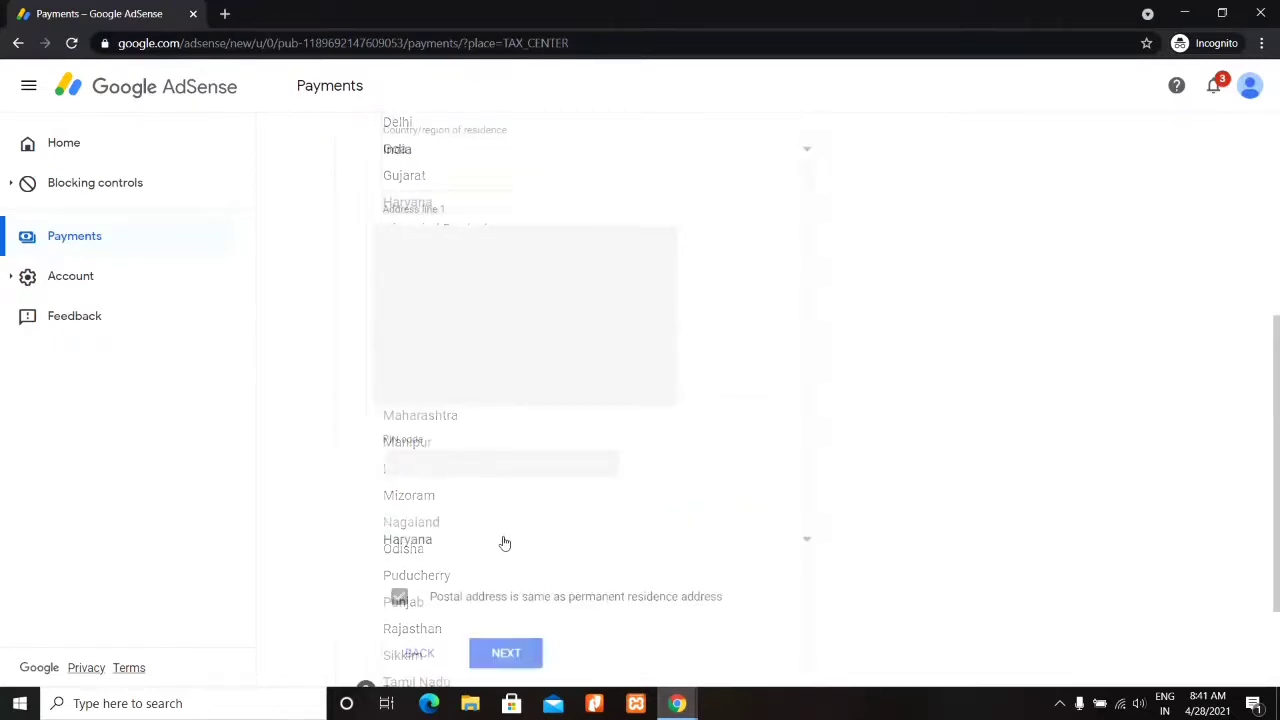
{"action": "scroll", "coordinate": [503, 540], "scroll_direction": "down", "scroll_amount": 2}
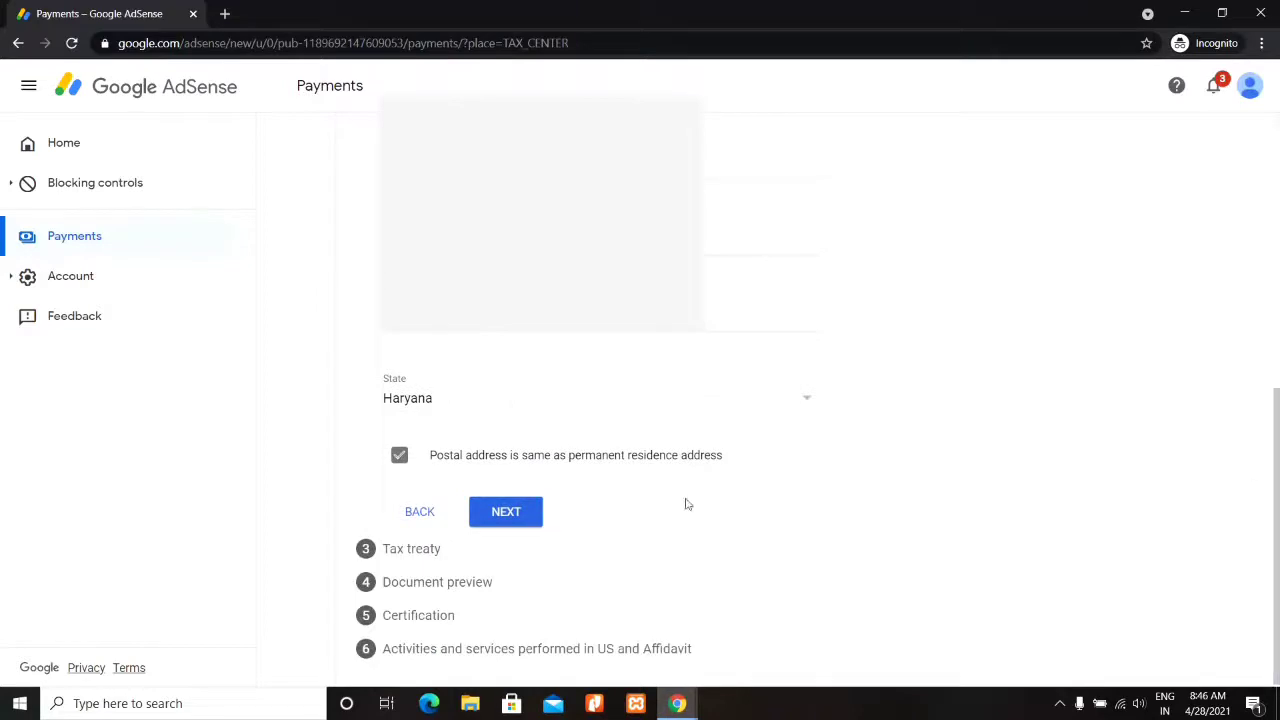
{"action": "left_click", "coordinate": [509, 521]}
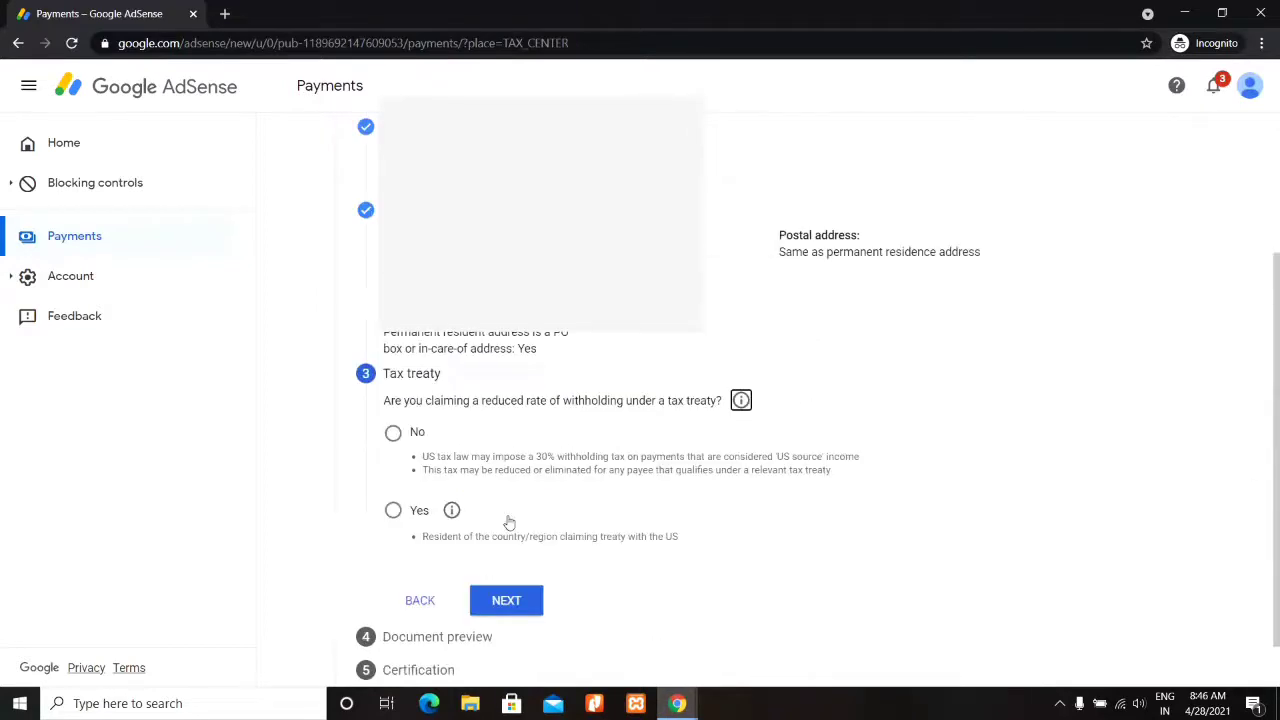
- Claim a reduced withholding rate under a tax treaty, ticking the treaty-country resident declaration and choosing India as the country/region
{"action": "left_click_drag", "start_coordinate": [1278, 338], "coordinate": [1278, 424]}
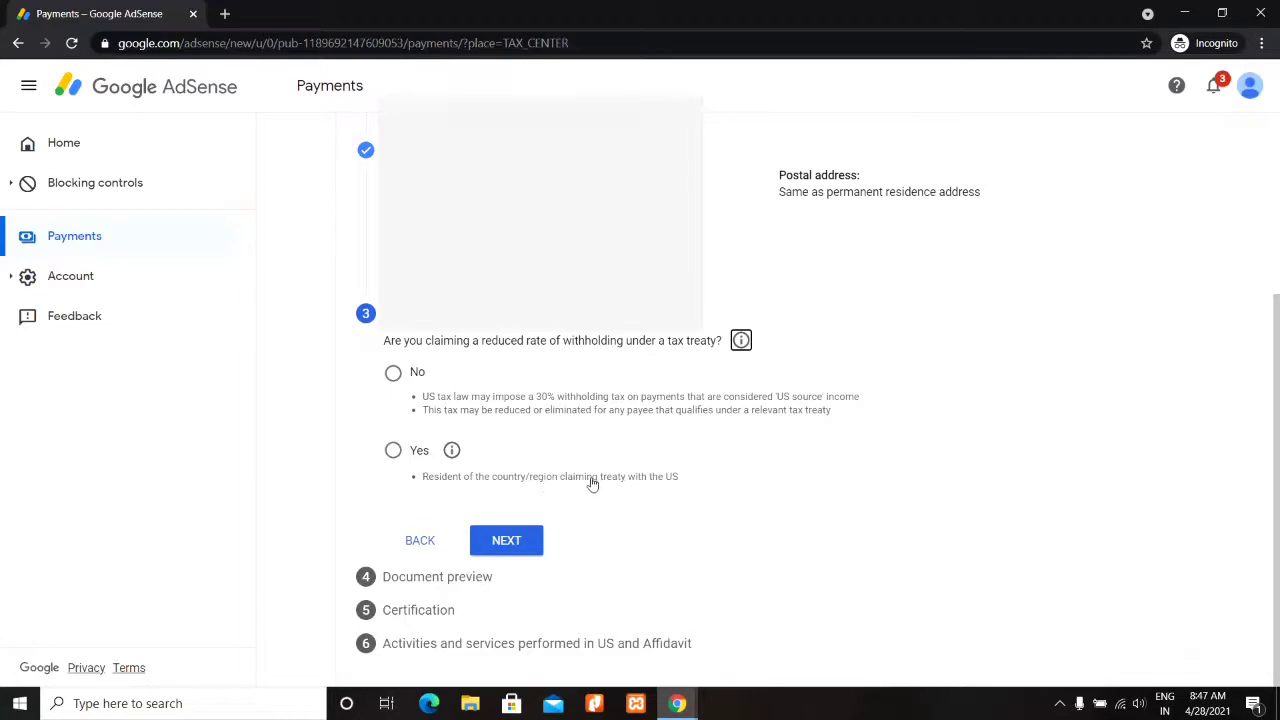
{"action": "left_click", "coordinate": [394, 452]}
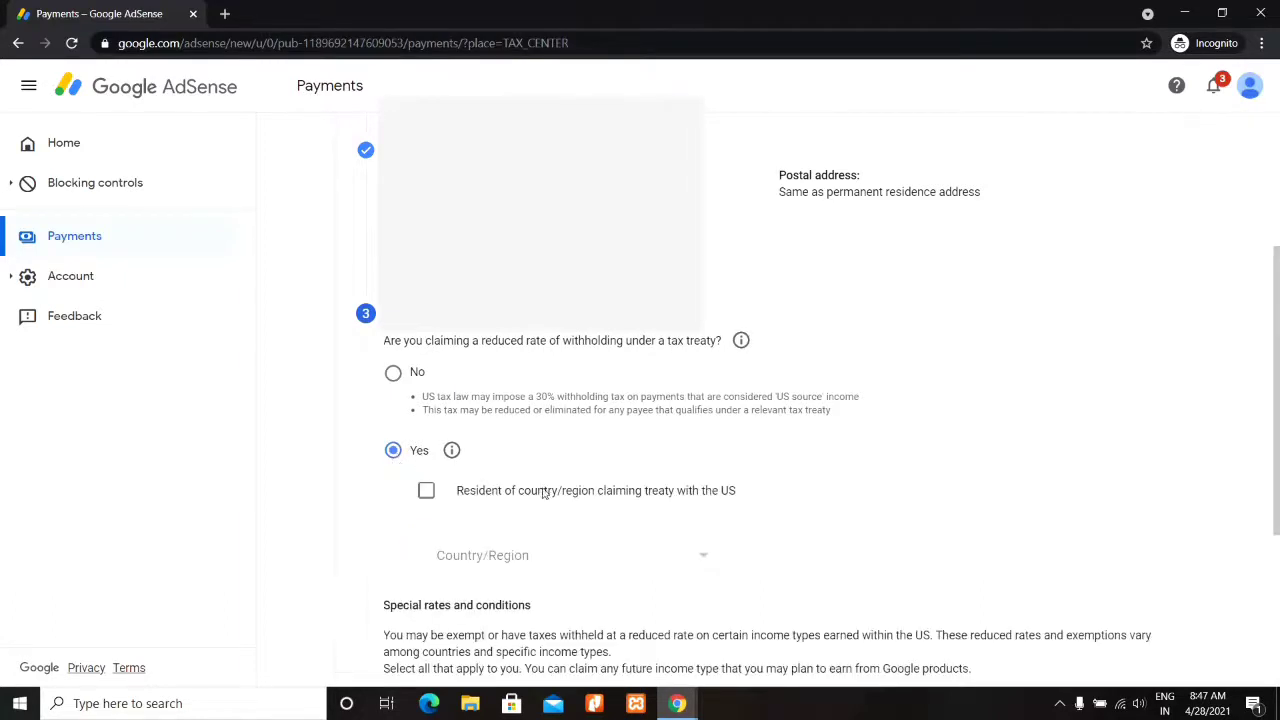
{"action": "left_click", "coordinate": [426, 495]}
{"action": "left_click", "coordinate": [692, 558]}
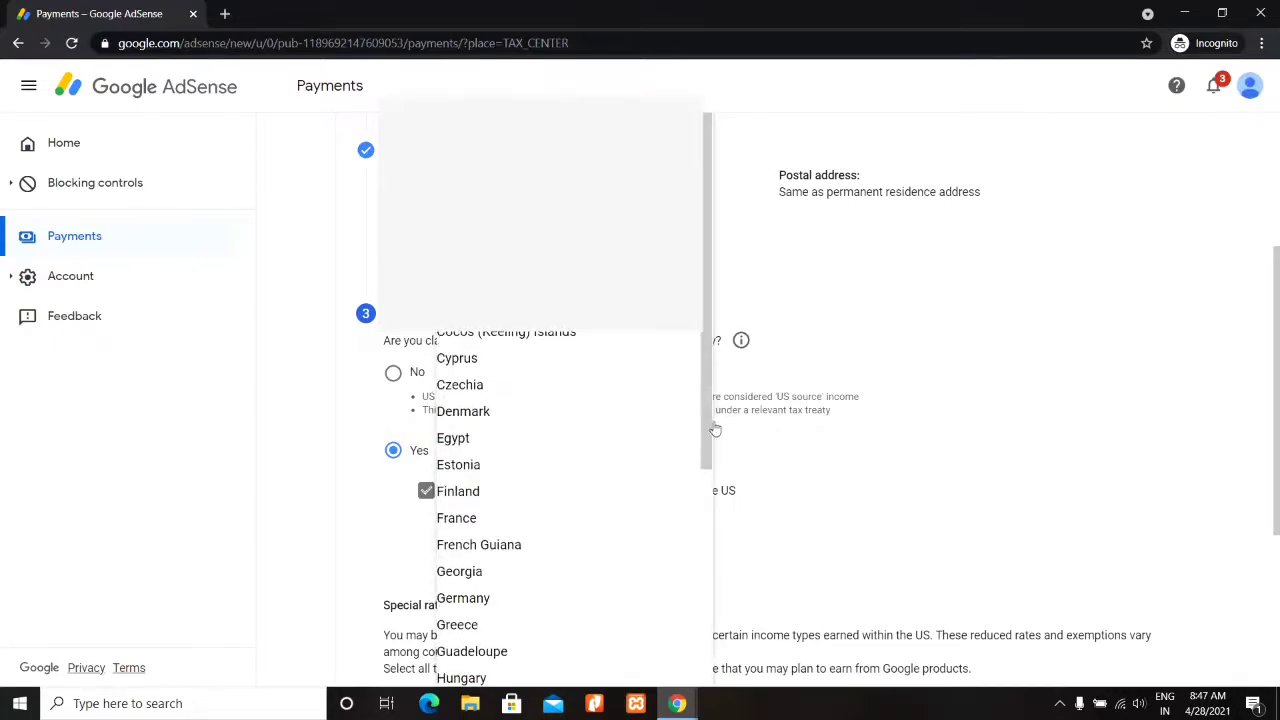
{"action": "scroll", "coordinate": [710, 428], "scroll_direction": "down", "scroll_amount": 3}
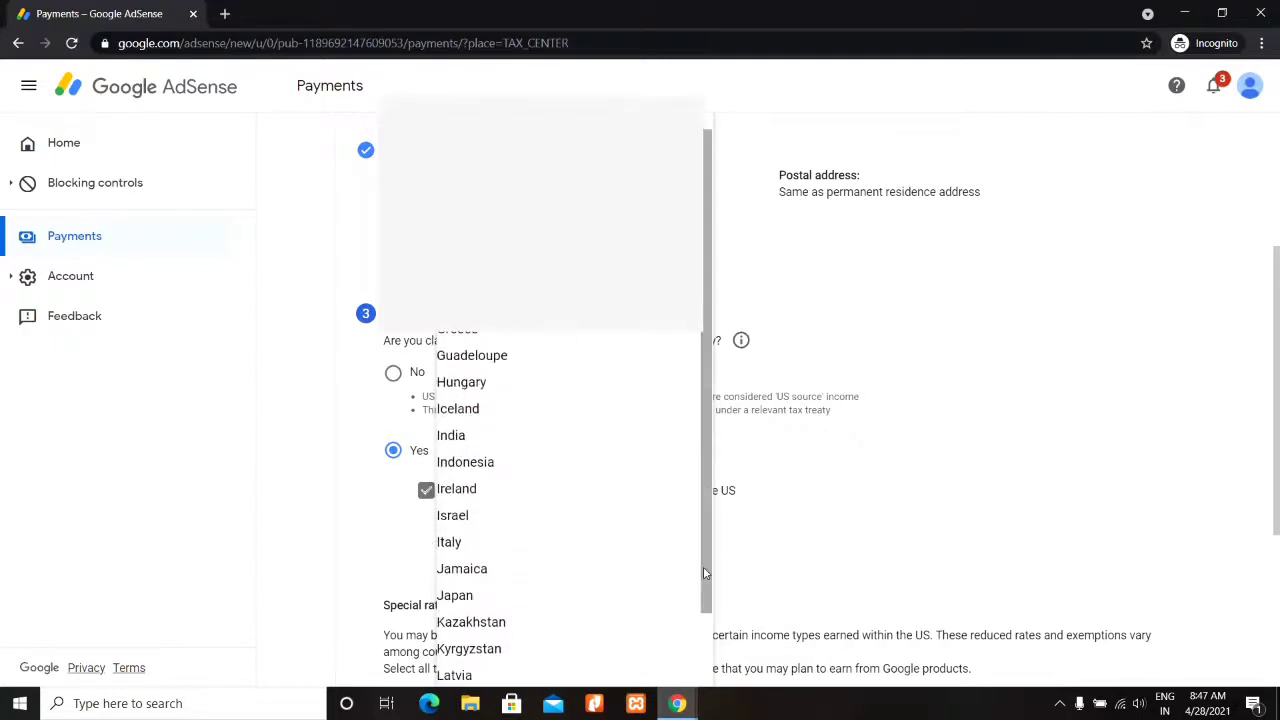
{"action": "left_click", "coordinate": [489, 437]}
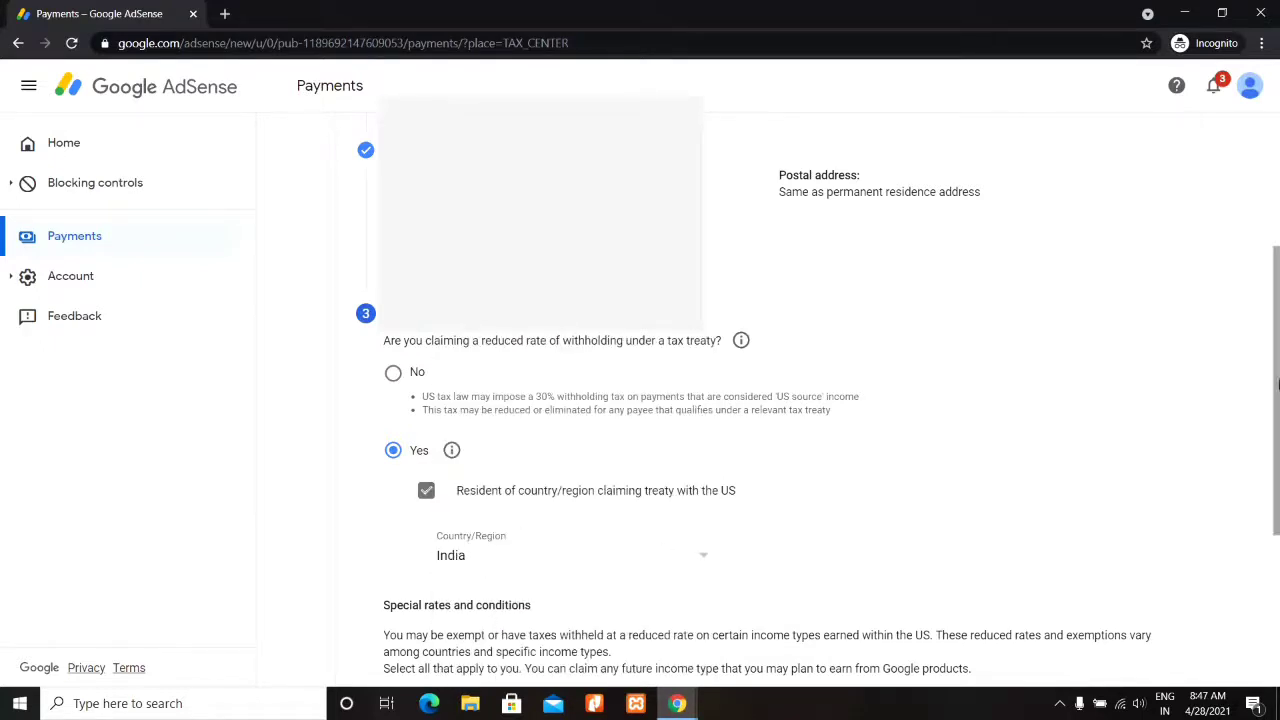
- Claim the special rate for Services (such as AdSense) under Article 7 and paragraph 1 at 0% (reduced treaty rate), ticking the treaty-terms reason
{"action": "scroll", "coordinate": [1277, 440], "scroll_direction": "down", "scroll_amount": 1}
{"action": "scroll", "coordinate": [1277, 440], "scroll_direction": "down", "scroll_amount": 3}
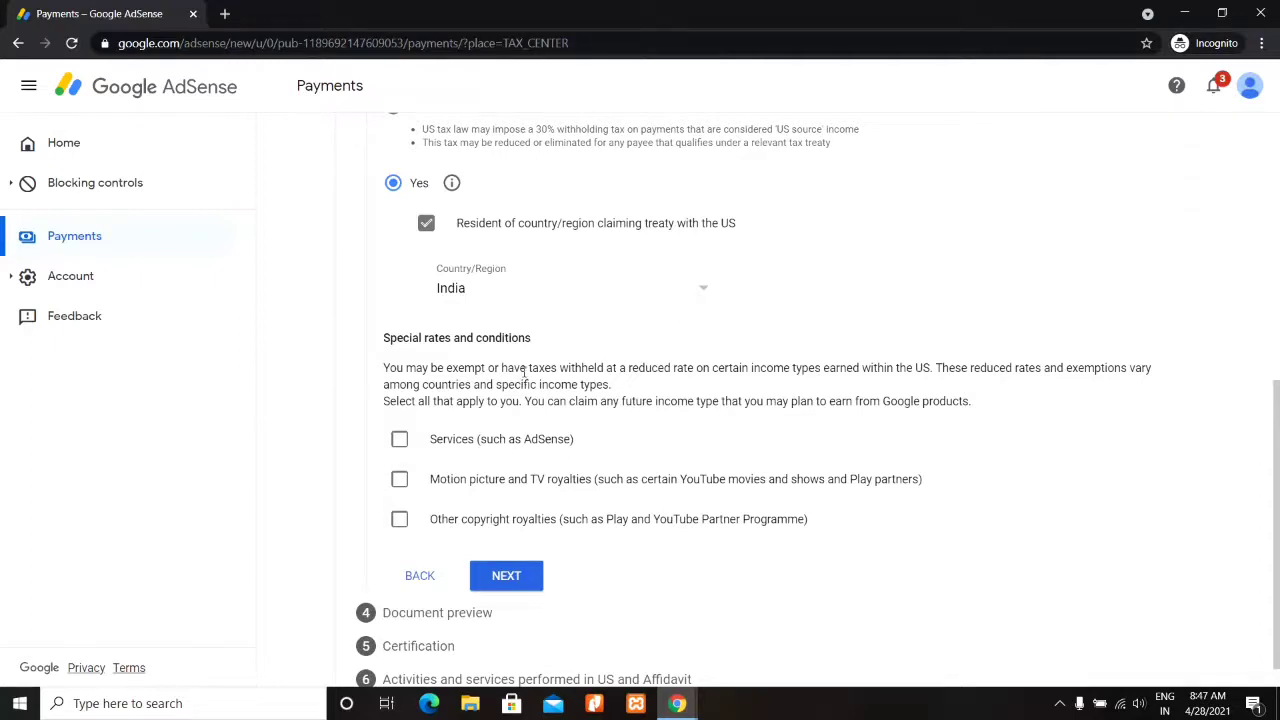
{"action": "left_click", "coordinate": [399, 441]}
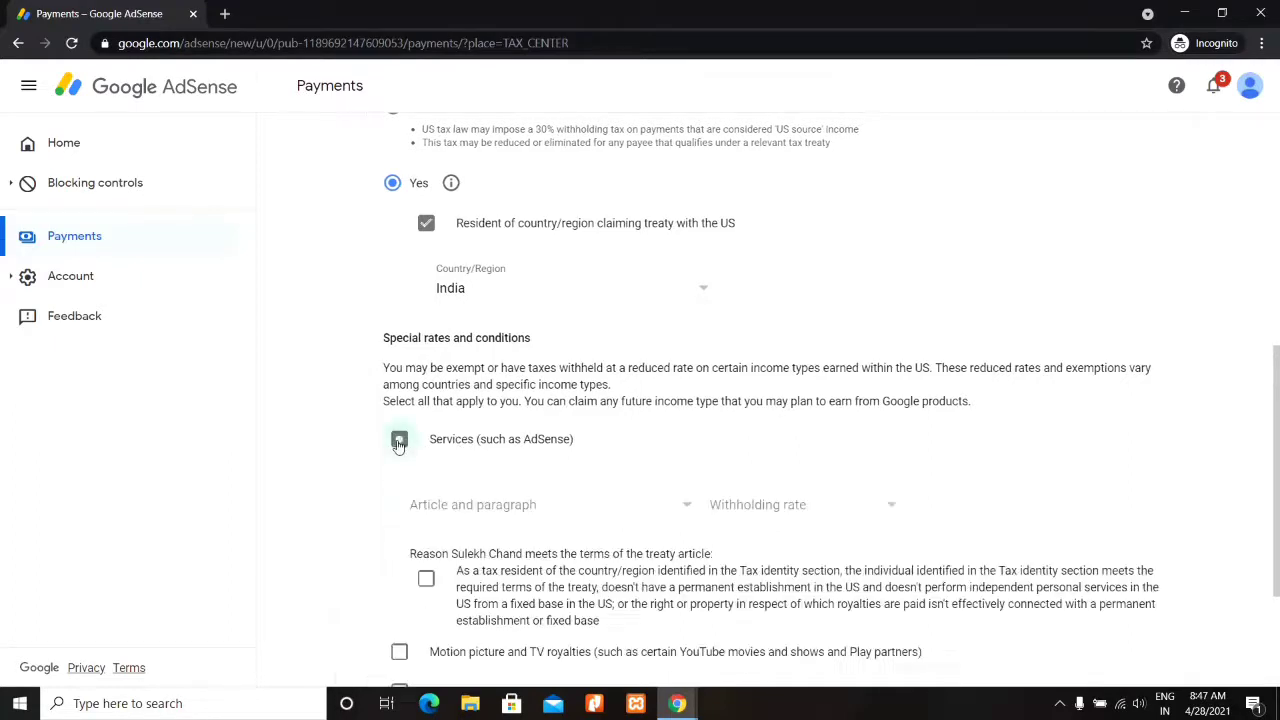
{"action": "left_click", "coordinate": [540, 507]}
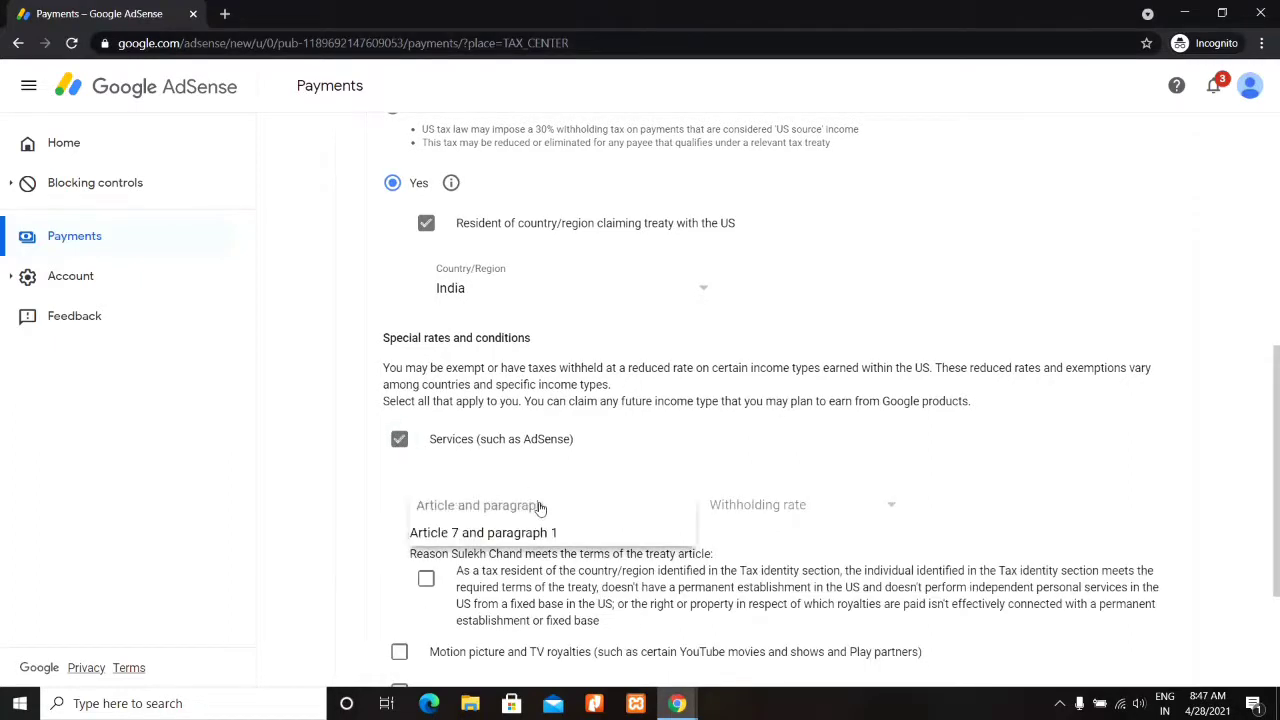
{"action": "left_click", "coordinate": [540, 537]}
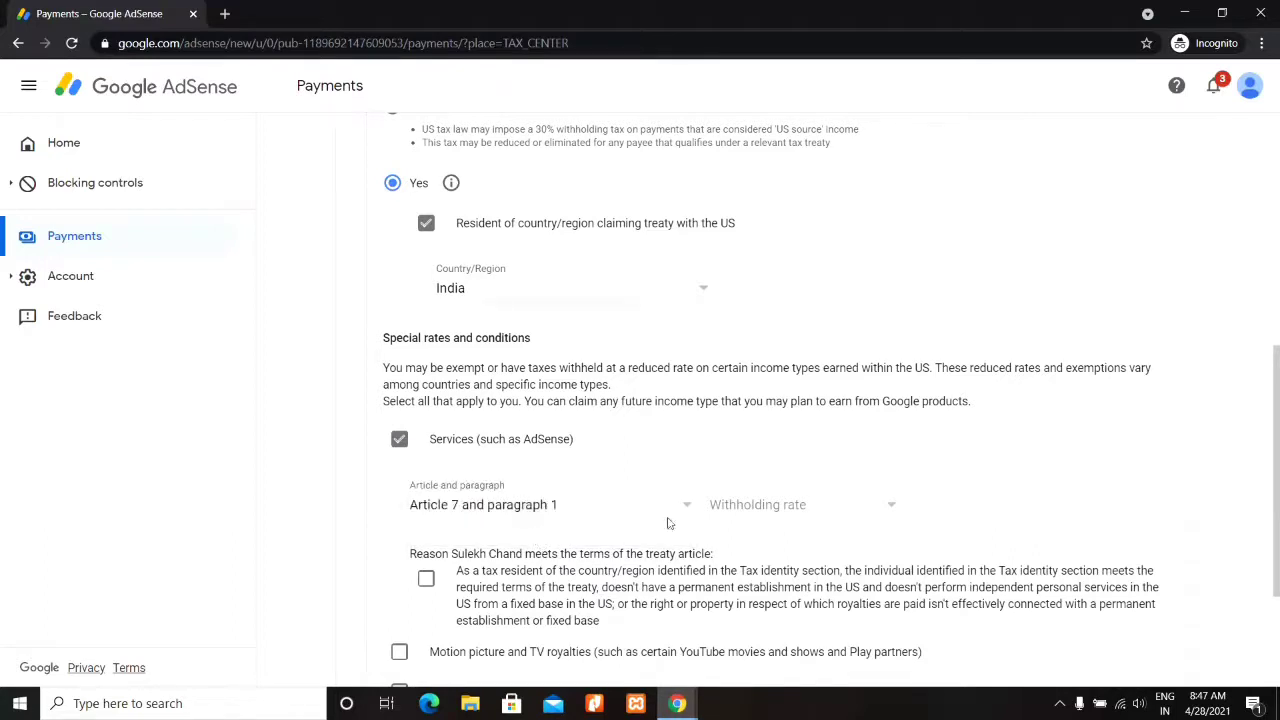
{"action": "left_click", "coordinate": [792, 508]}
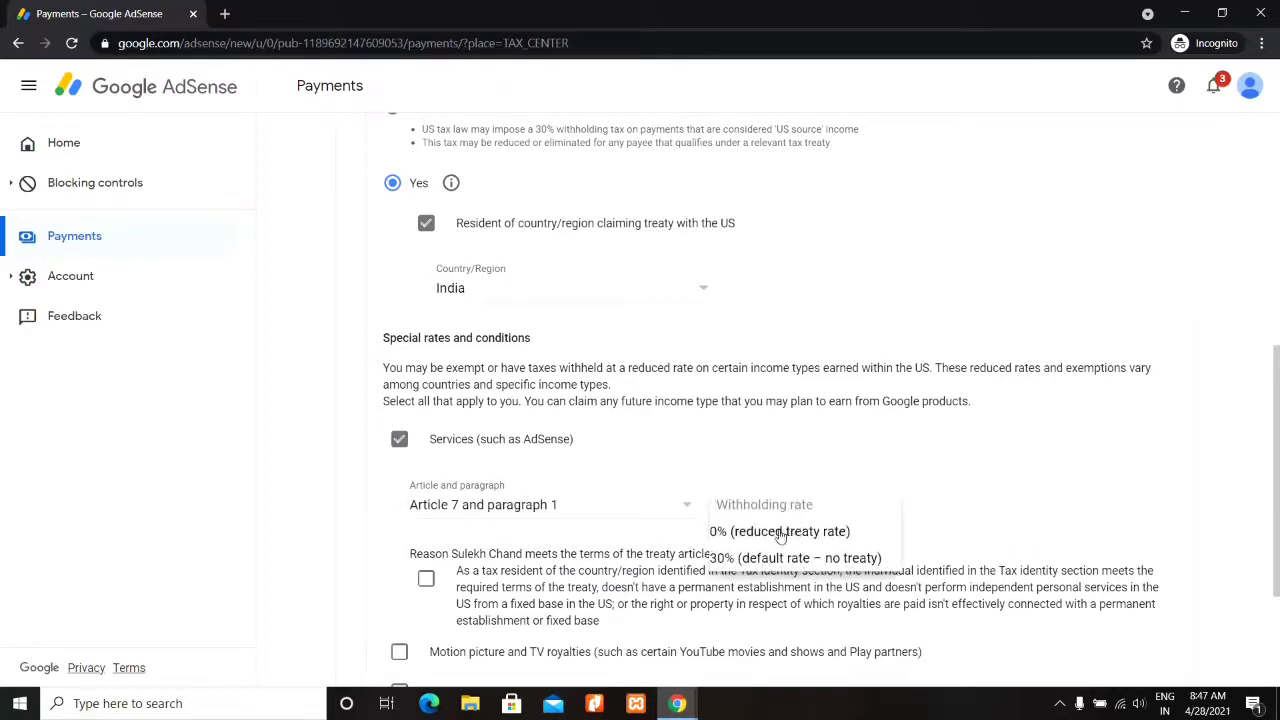
{"action": "left_click", "coordinate": [805, 532]}
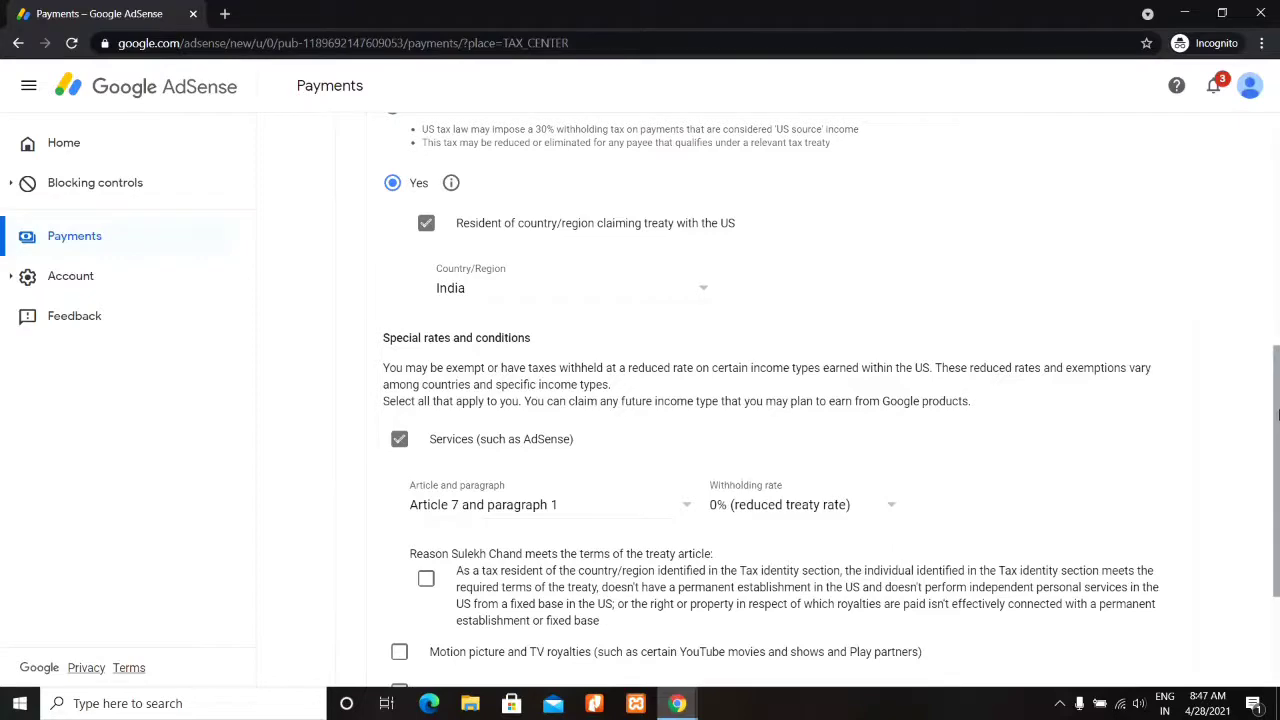
{"action": "scroll", "coordinate": [548, 452], "scroll_direction": "down", "scroll_amount": 2}
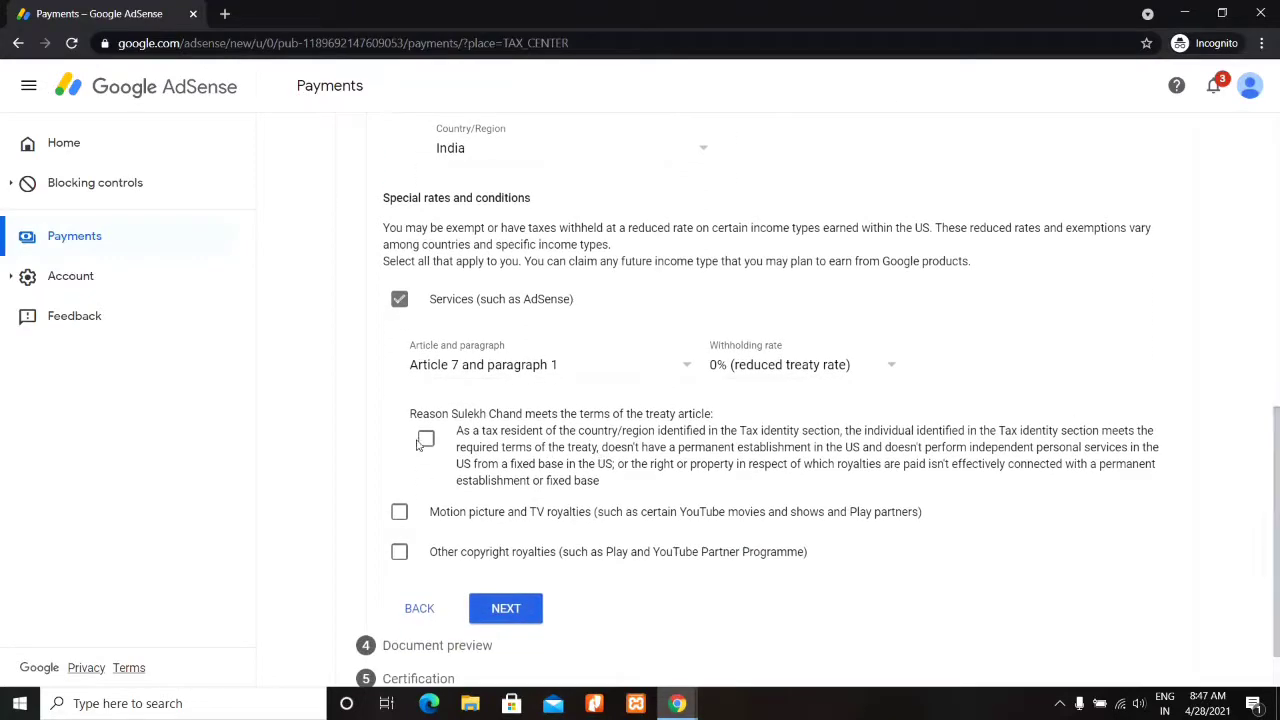
{"action": "left_click", "coordinate": [426, 438]}
- Claim Motion picture and TV royalties under Article 12 and paragraph 2A II at 15% (reduced treaty rate), ticking the treaty-terms reason
{"action": "left_click", "coordinate": [399, 515]}
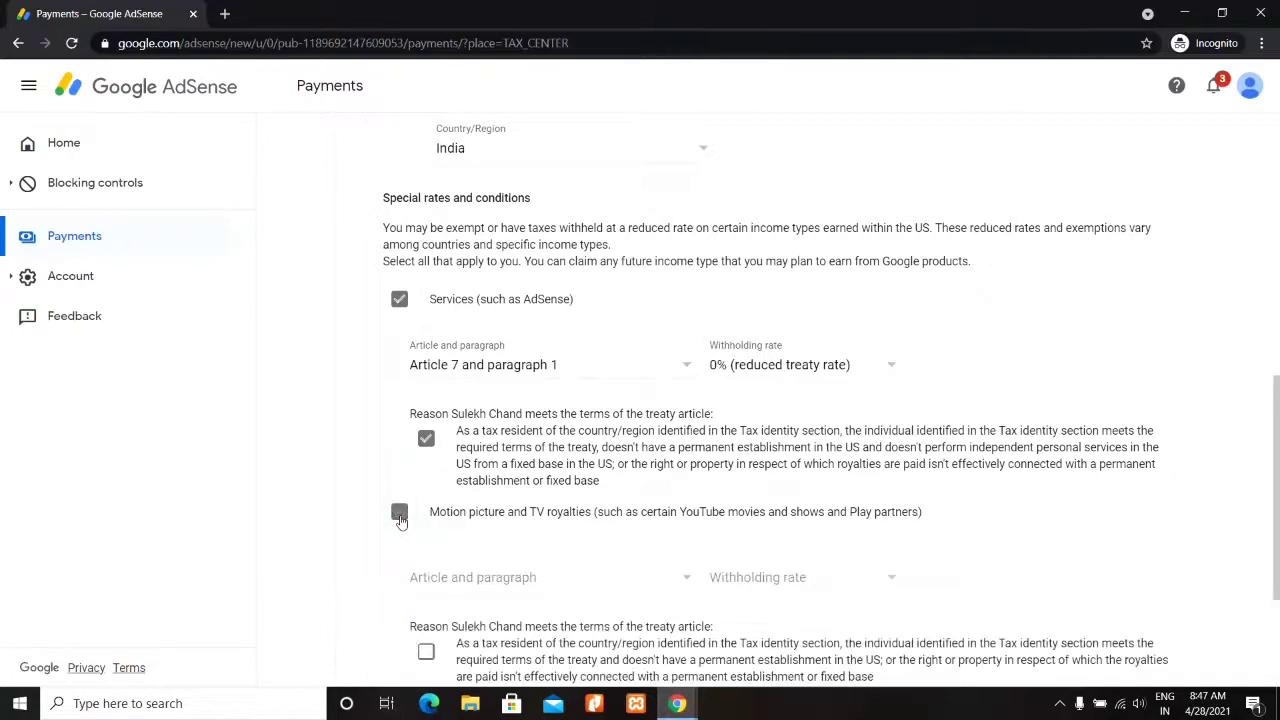
{"action": "left_click", "coordinate": [593, 588]}
{"action": "left_click", "coordinate": [588, 608]}
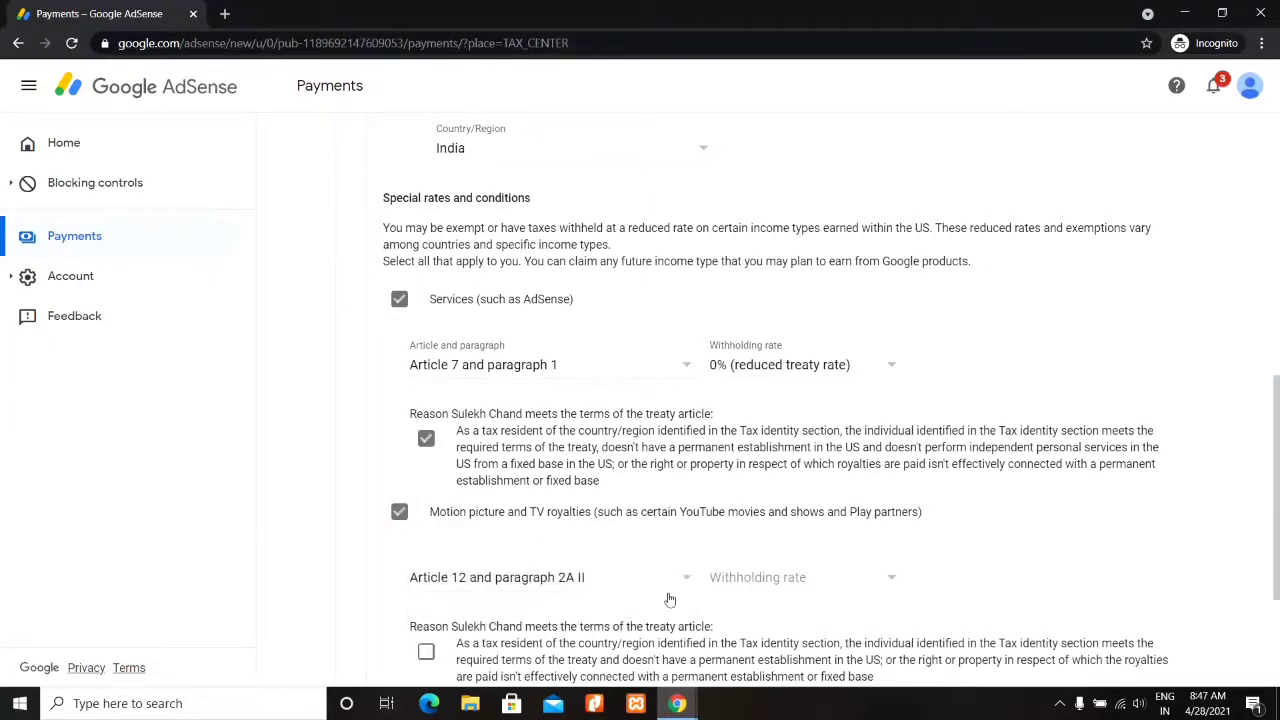
{"action": "left_click", "coordinate": [756, 586]}
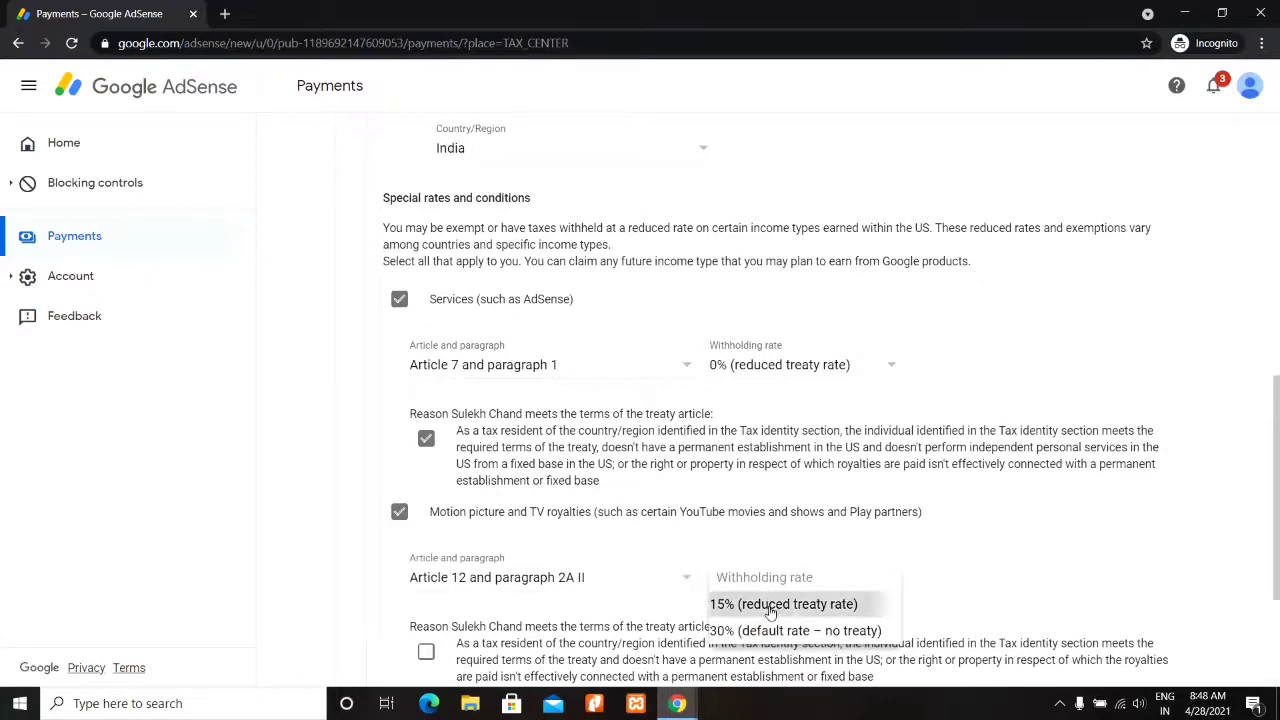
{"action": "left_click", "coordinate": [771, 606]}
{"action": "left_click_drag", "start_coordinate": [1277, 463], "coordinate": [1277, 553]}
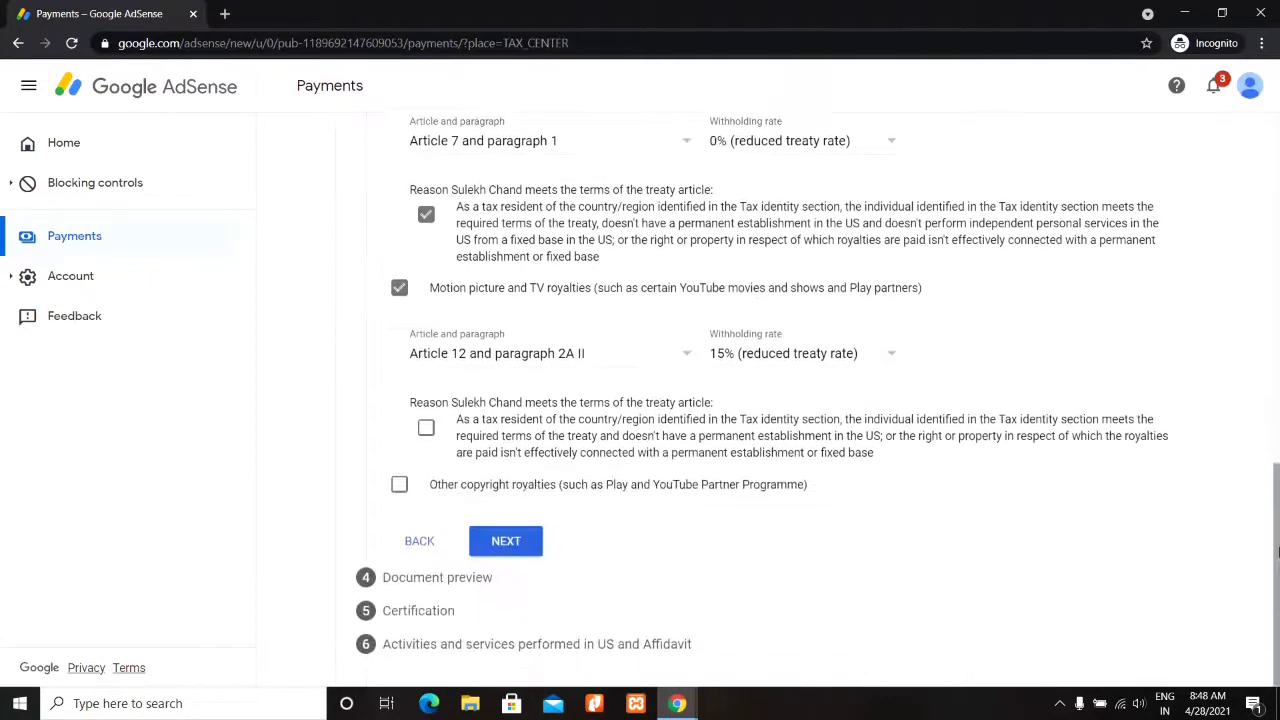
{"action": "left_click", "coordinate": [426, 430]}
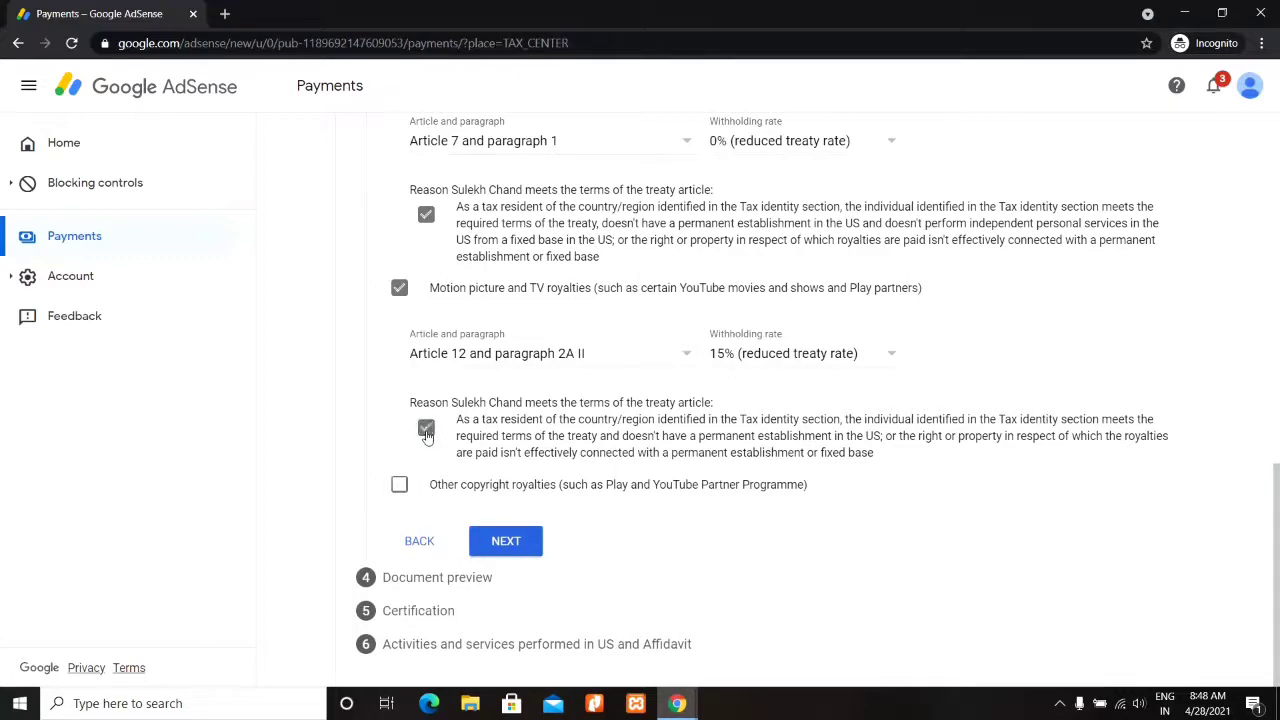
- Claim Other copyright royalties under Article 12 and paragraph 2A II at 15% (reduced treaty rate), tick its treaty-terms reason and continue to Document preview
{"action": "left_click", "coordinate": [399, 486]}
{"action": "left_click", "coordinate": [540, 558]}
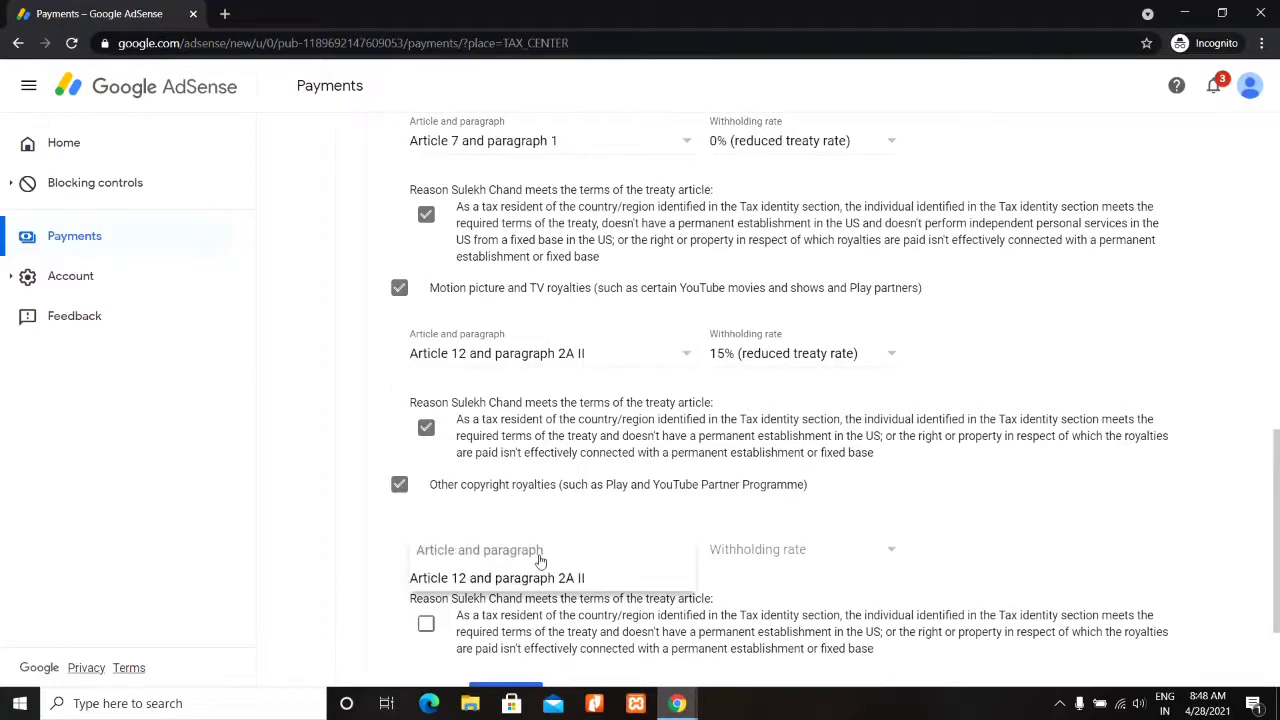
{"action": "left_click", "coordinate": [530, 578]}
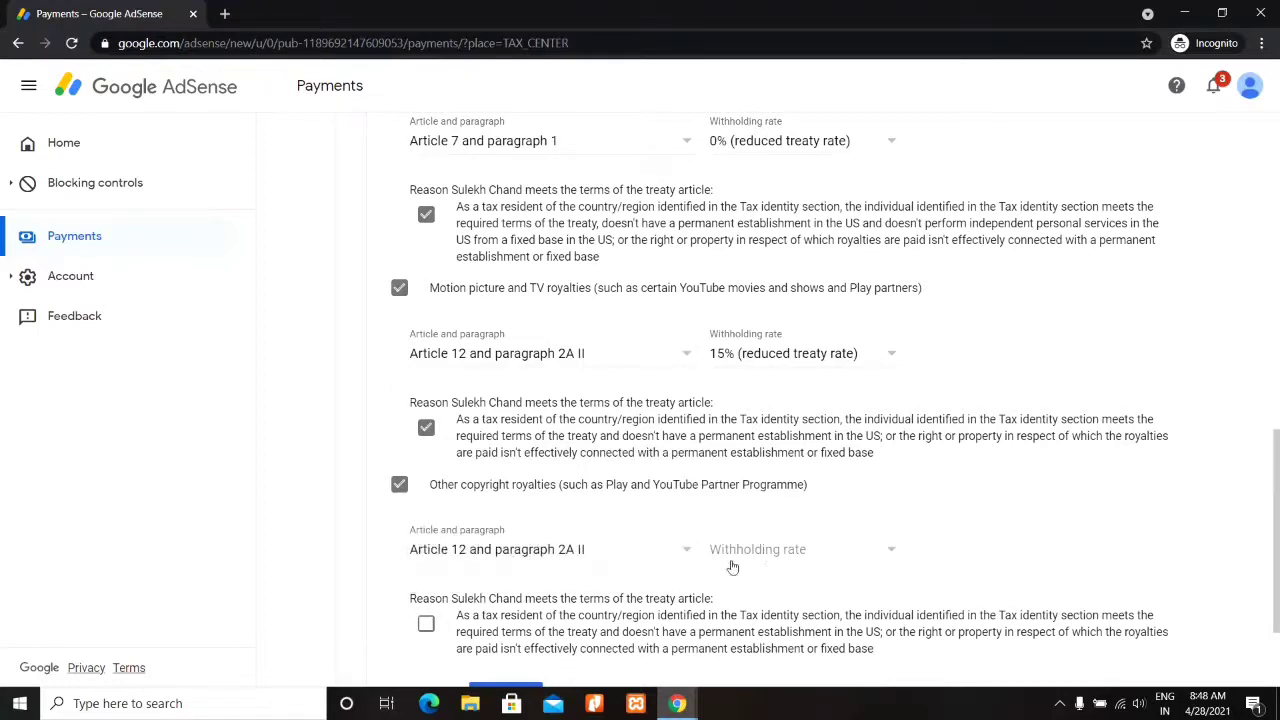
{"action": "left_click", "coordinate": [771, 557]}
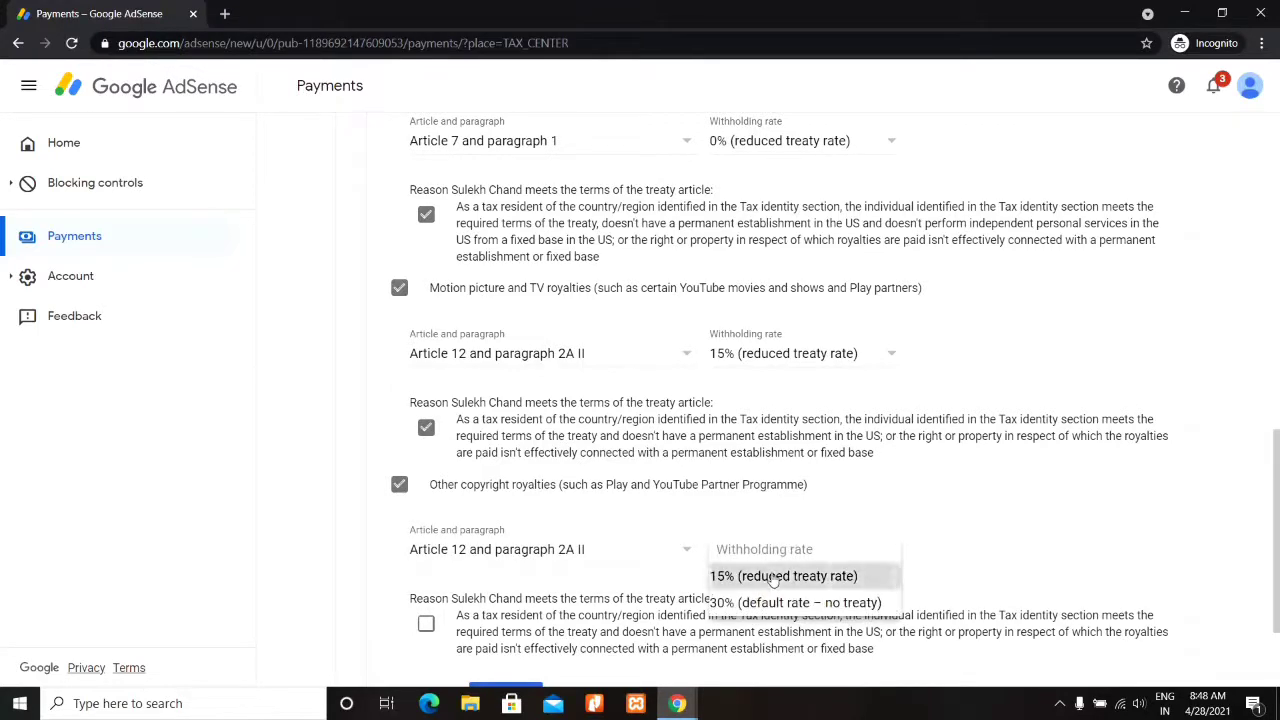
{"action": "left_click", "coordinate": [773, 578]}
{"action": "scroll", "coordinate": [900, 477], "scroll_direction": "down", "scroll_amount": 2}
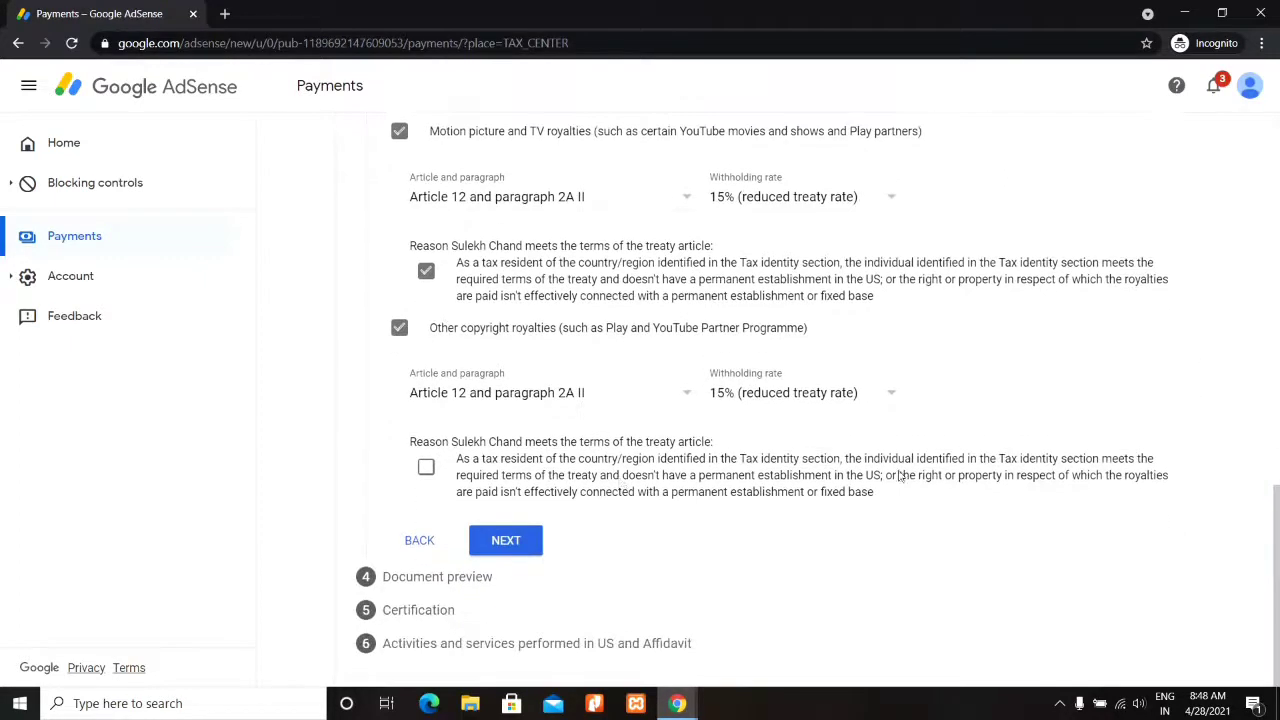
{"action": "left_click", "coordinate": [427, 472]}
{"action": "left_click", "coordinate": [506, 541]}
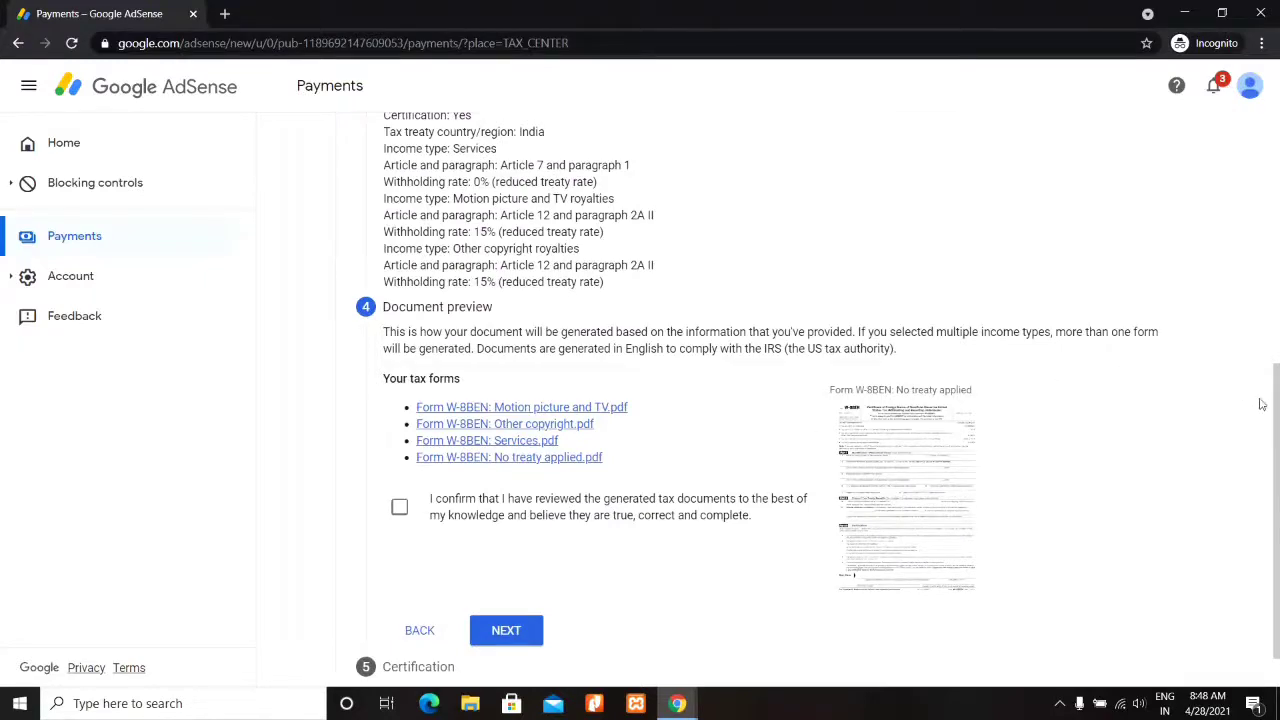
- Confirm that the generated W-8BEN tax documents have been reviewed and continue to the Certification section
{"action": "scroll", "coordinate": [1276, 410], "scroll_direction": "down", "scroll_amount": 1}
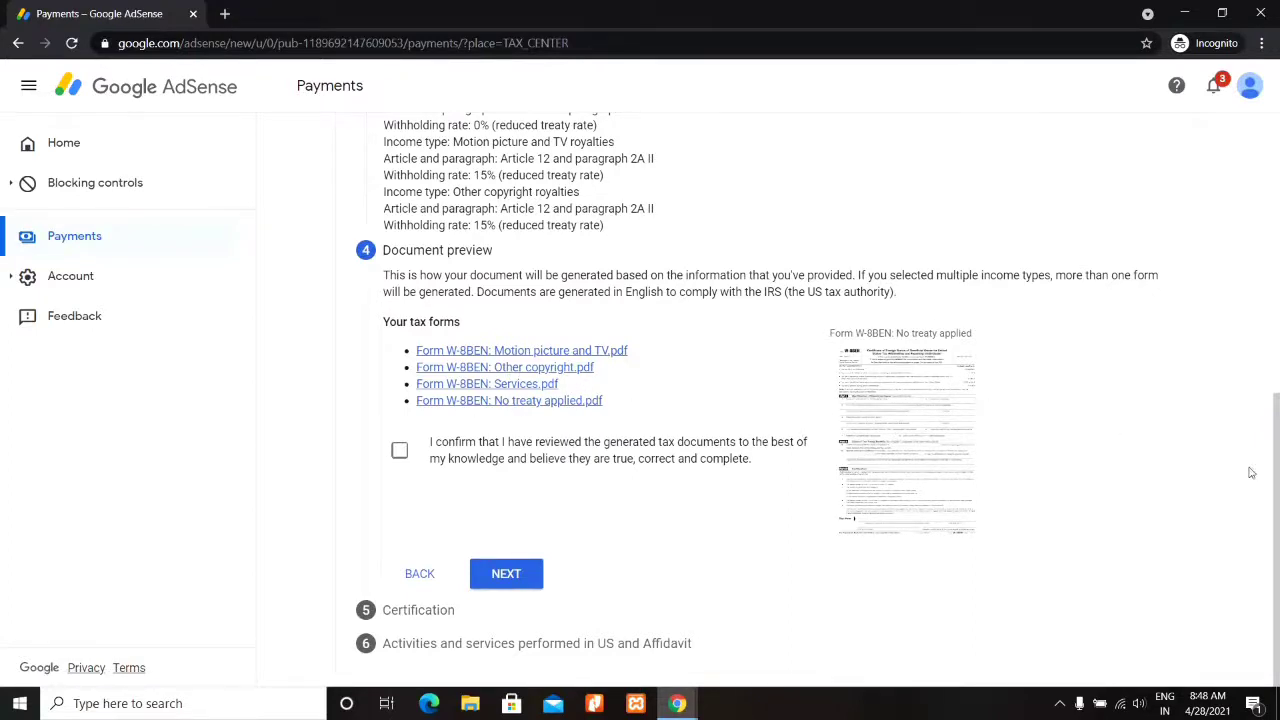
{"action": "scroll", "coordinate": [518, 514], "scroll_direction": "up", "scroll_amount": 1}
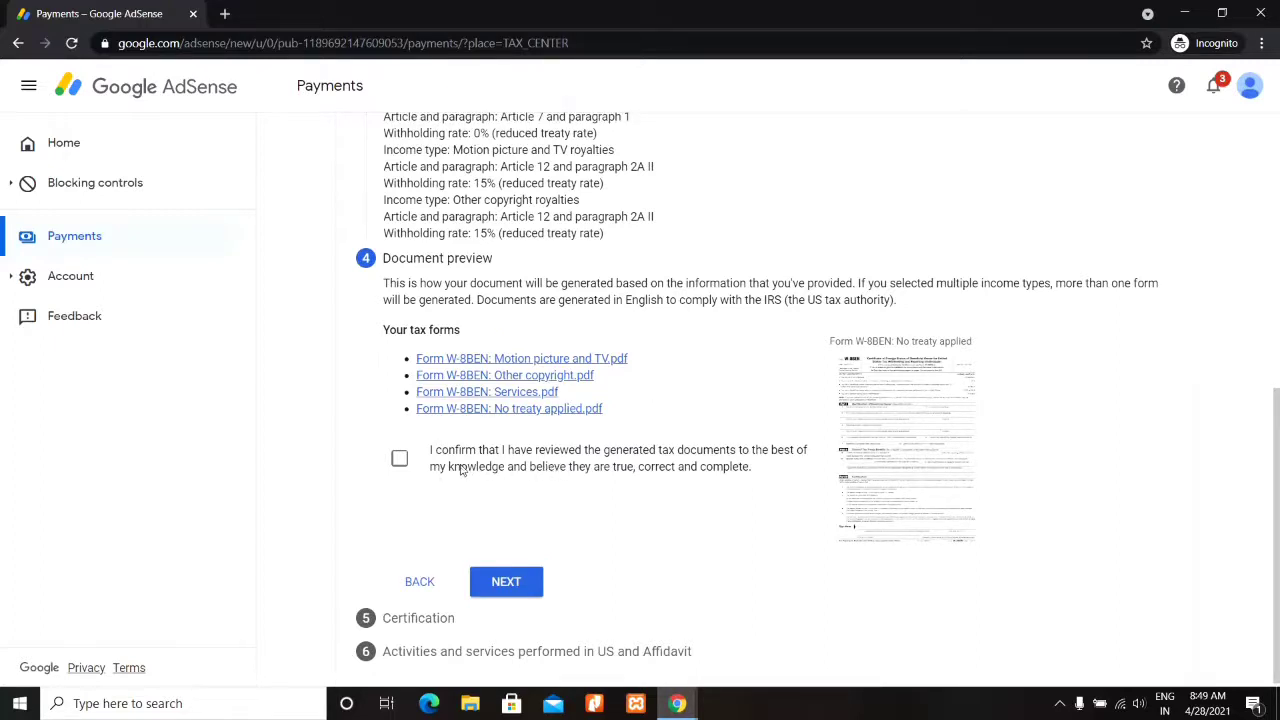
{"action": "left_click", "coordinate": [400, 461]}
{"action": "left_click", "coordinate": [523, 580]}
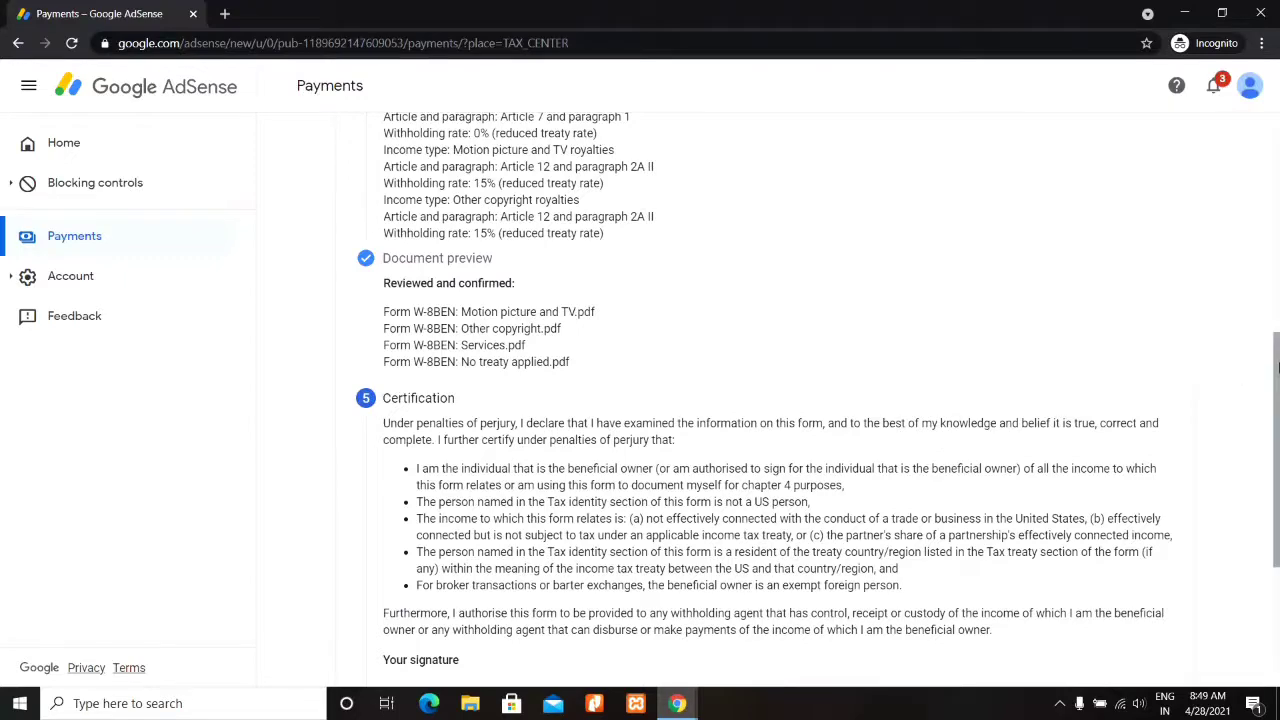
- Sign the certification with the full legal name as the person listed, completing the form on their own behalf, and continue
{"action": "left_click_drag", "start_coordinate": [1277, 376], "coordinate": [1277, 491]}
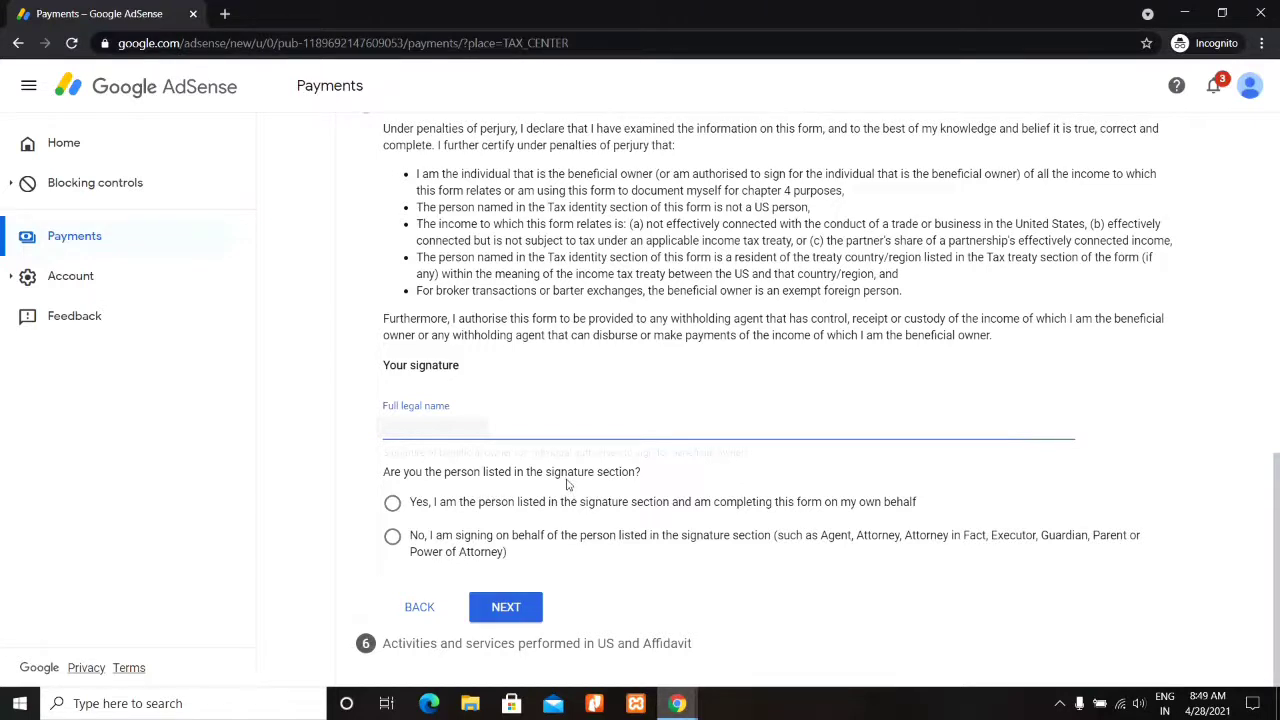
{"action": "left_click", "coordinate": [393, 503]}
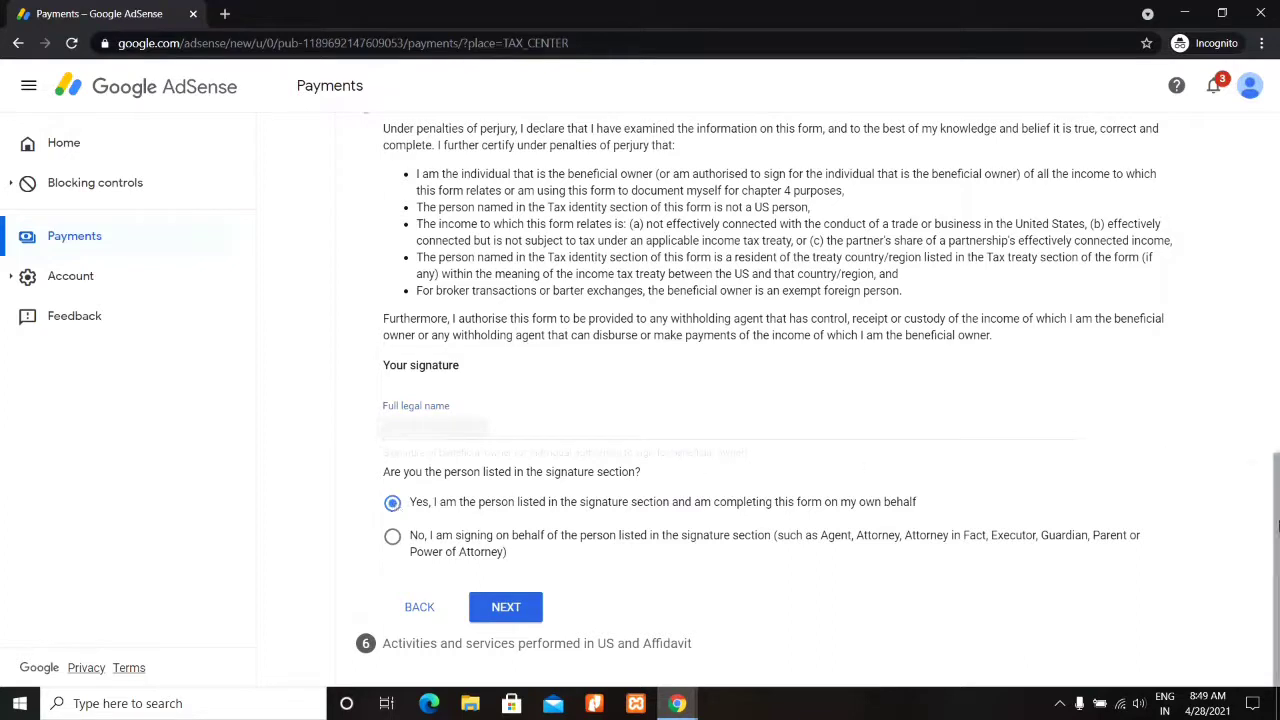
{"action": "left_click", "coordinate": [509, 610]}
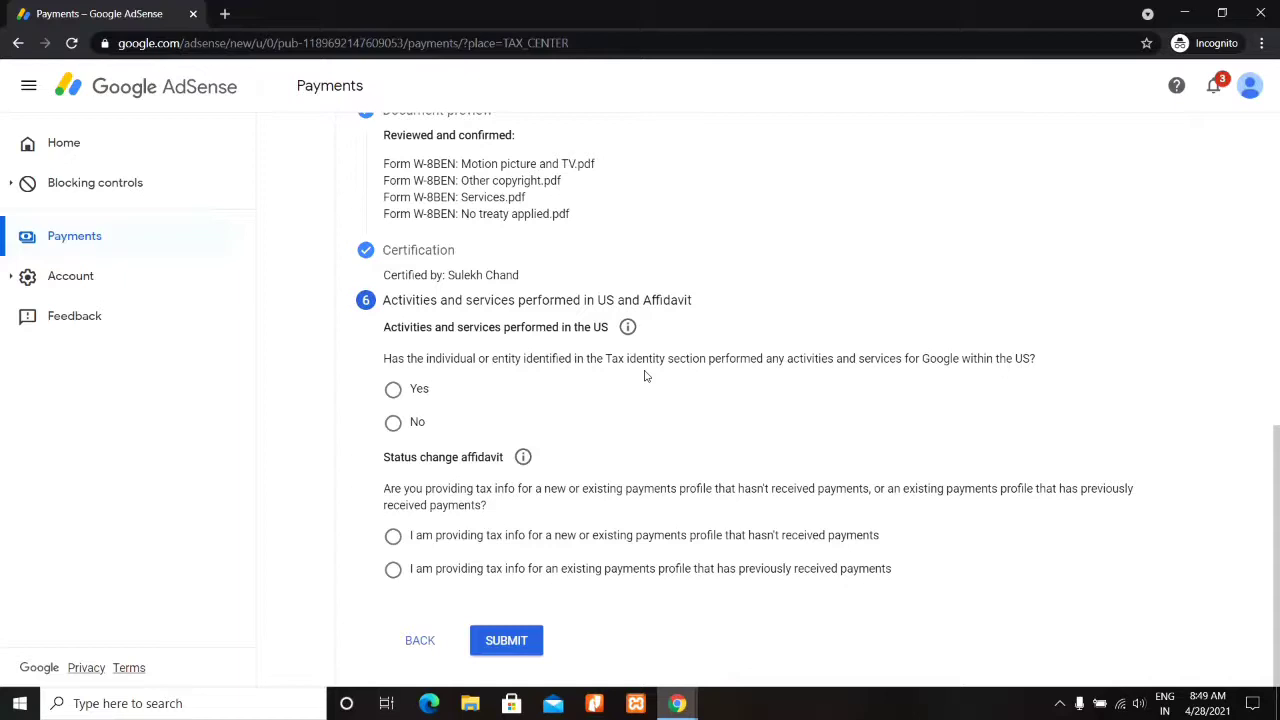
- Declare no US activities, certify services are performed solely outside the US, and submit the form for a profile that hasn't received payments
{"action": "left_click", "coordinate": [393, 423]}
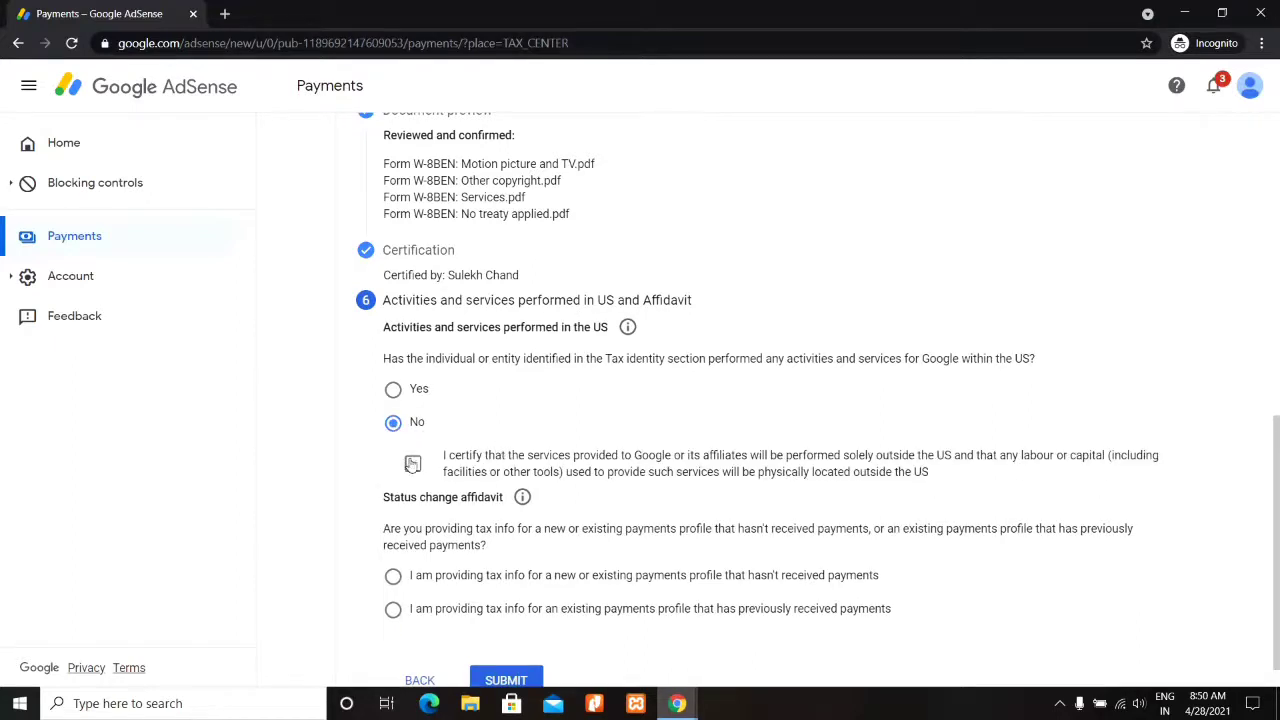
{"action": "left_click", "coordinate": [413, 465]}
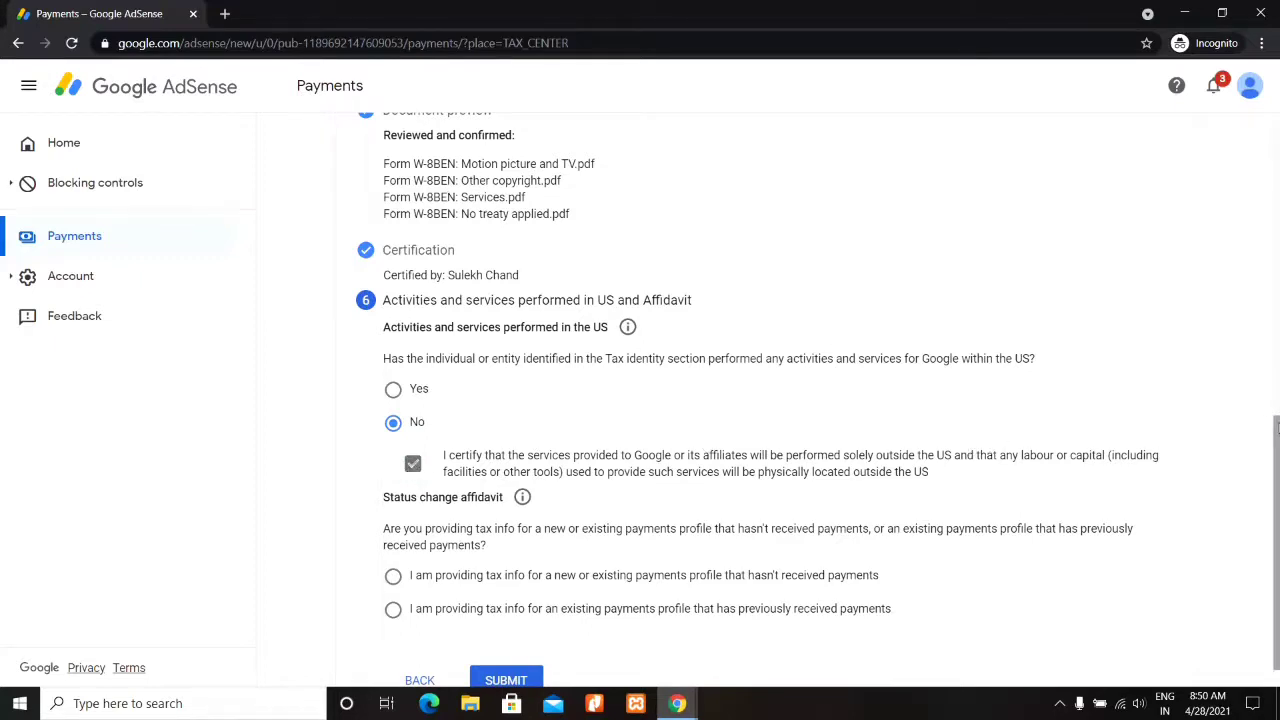
{"action": "left_click_drag", "start_coordinate": [1277, 428], "coordinate": [1277, 460]}
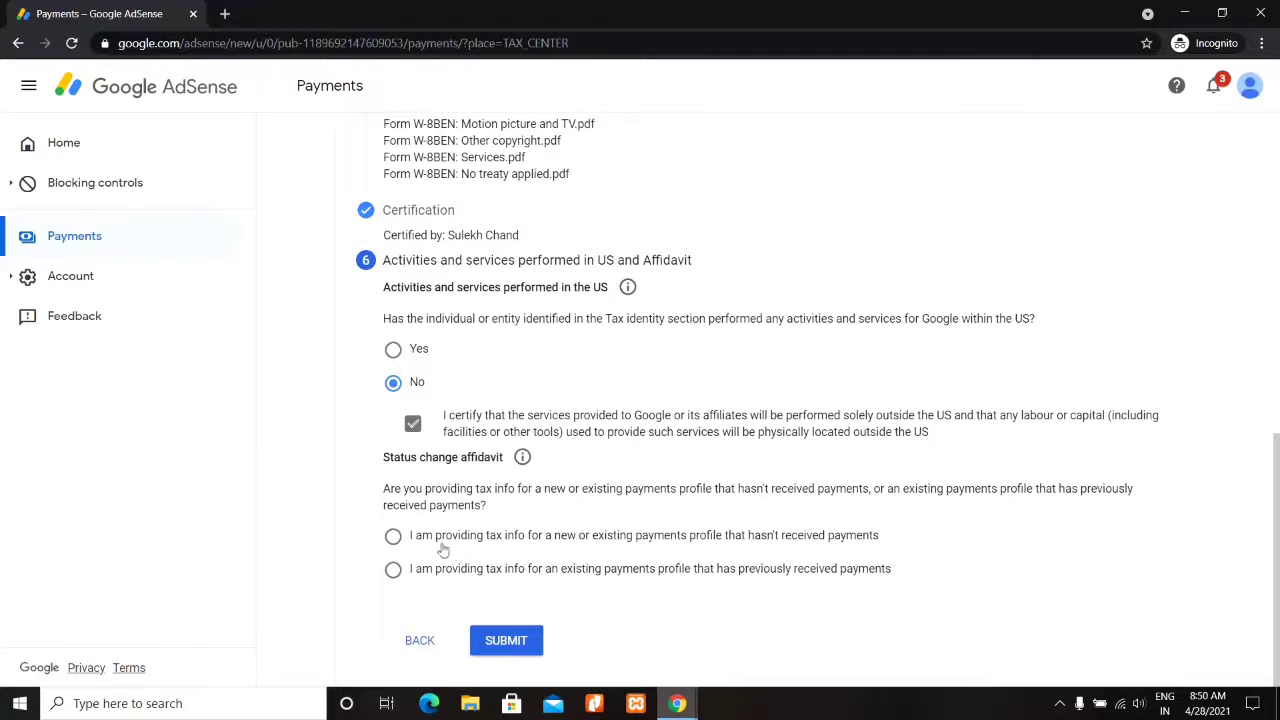
{"action": "left_click", "coordinate": [401, 541]}
{"action": "left_click", "coordinate": [514, 643]}
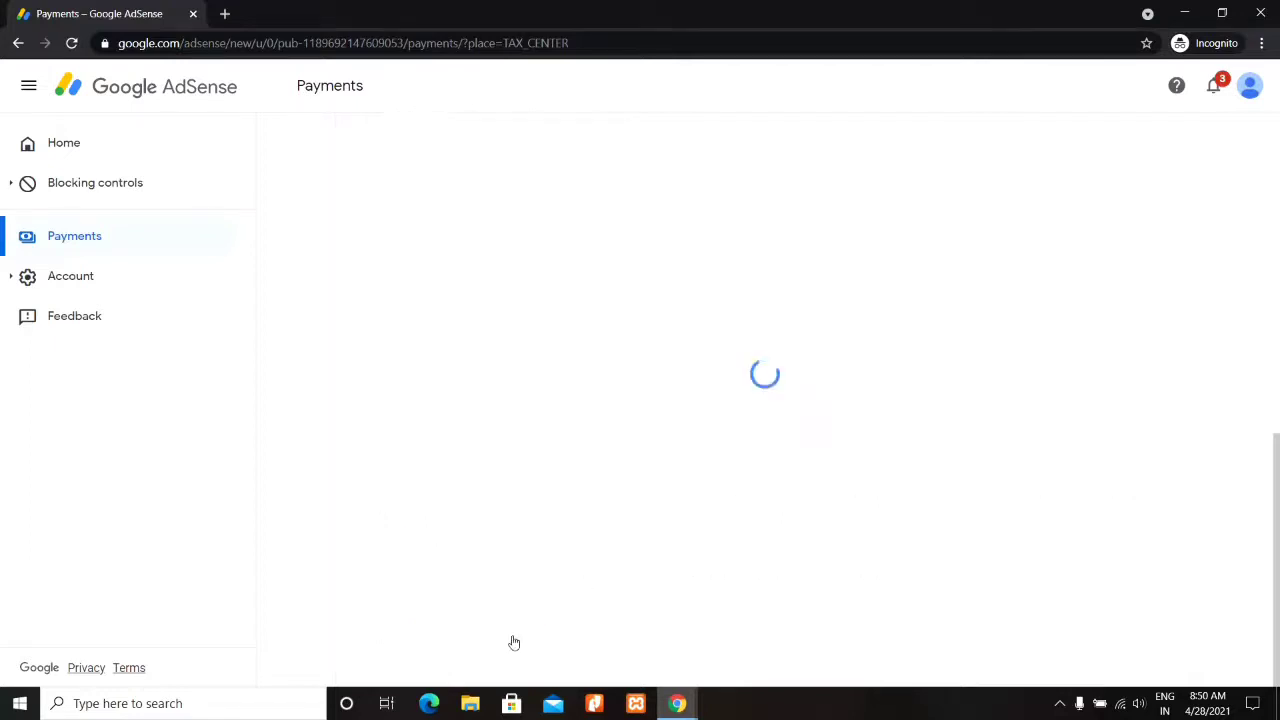